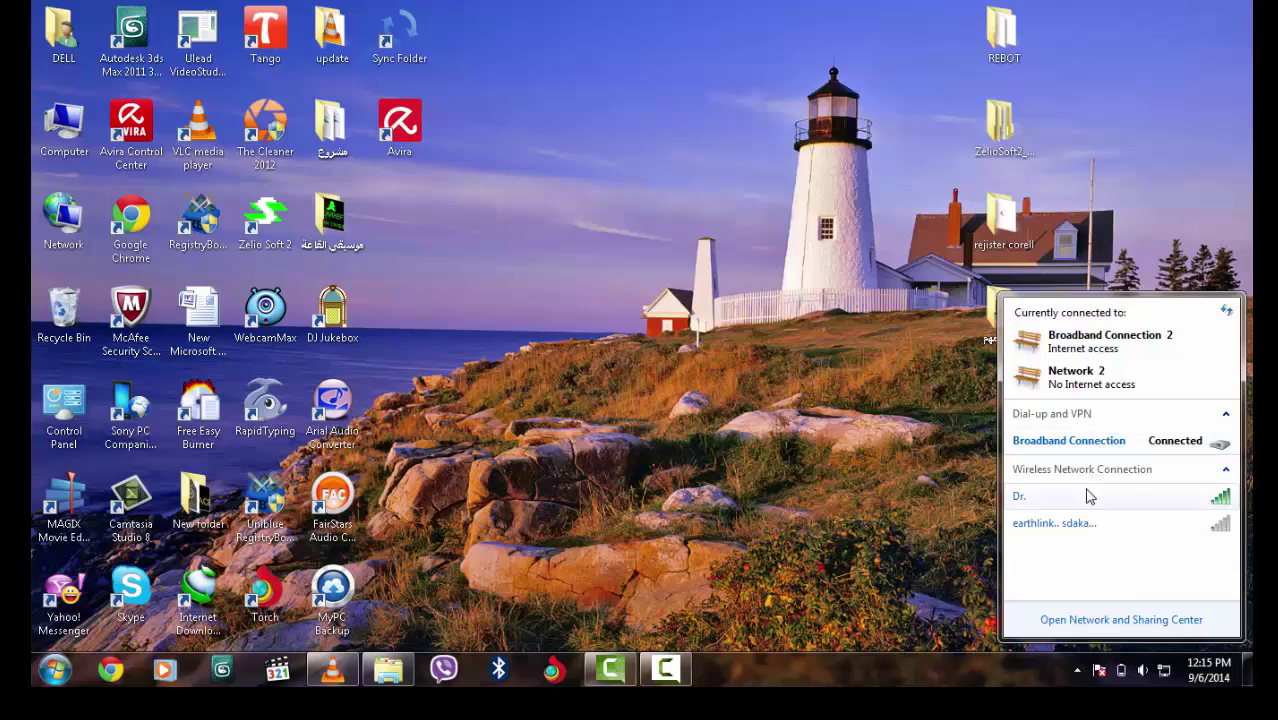
Disconnect the Windows Broadband Connection, then redial it using its saved credentials
{"action": "left_click", "coordinate": [1130, 444]}
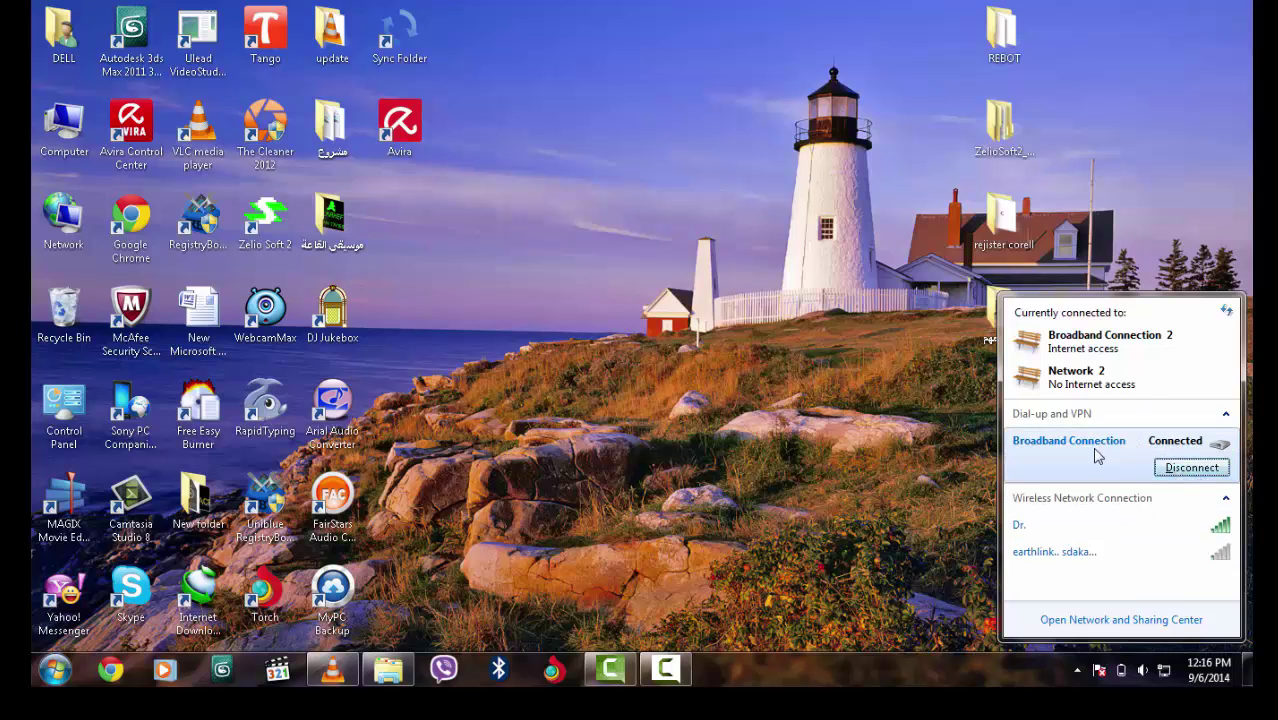
{"action": "left_click", "coordinate": [1166, 470]}
{"action": "left_click", "coordinate": [1198, 432]}
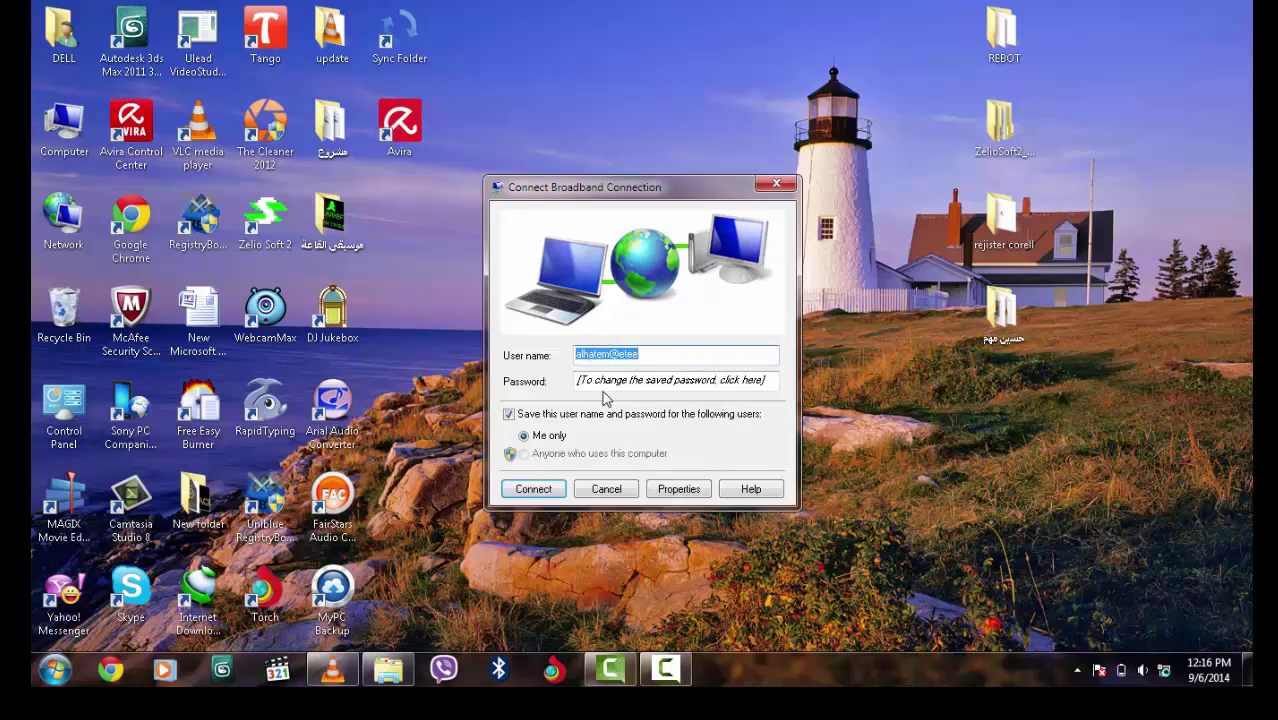
{"action": "left_click", "coordinate": [533, 489]}
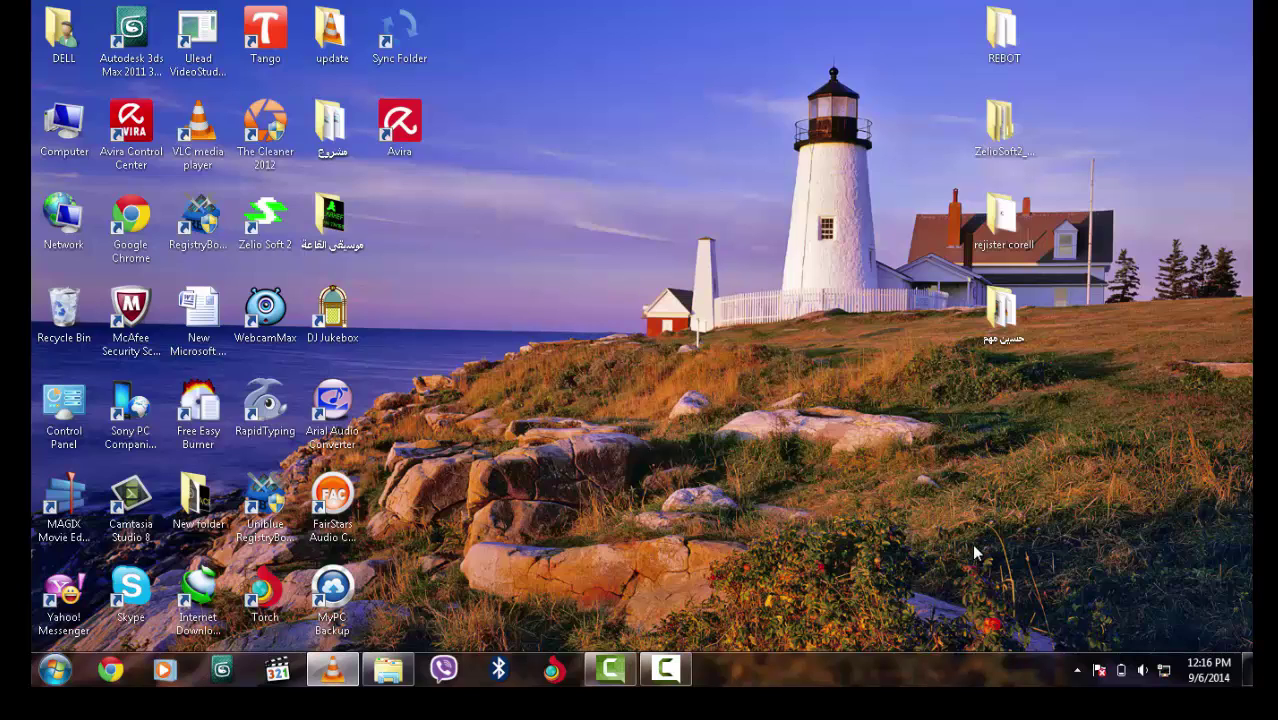
Launch Chrome and load the bridge address 192.168.1.20
{"action": "mouse_move", "coordinate": [1168, 676]}
{"action": "left_click", "coordinate": [110, 669]}
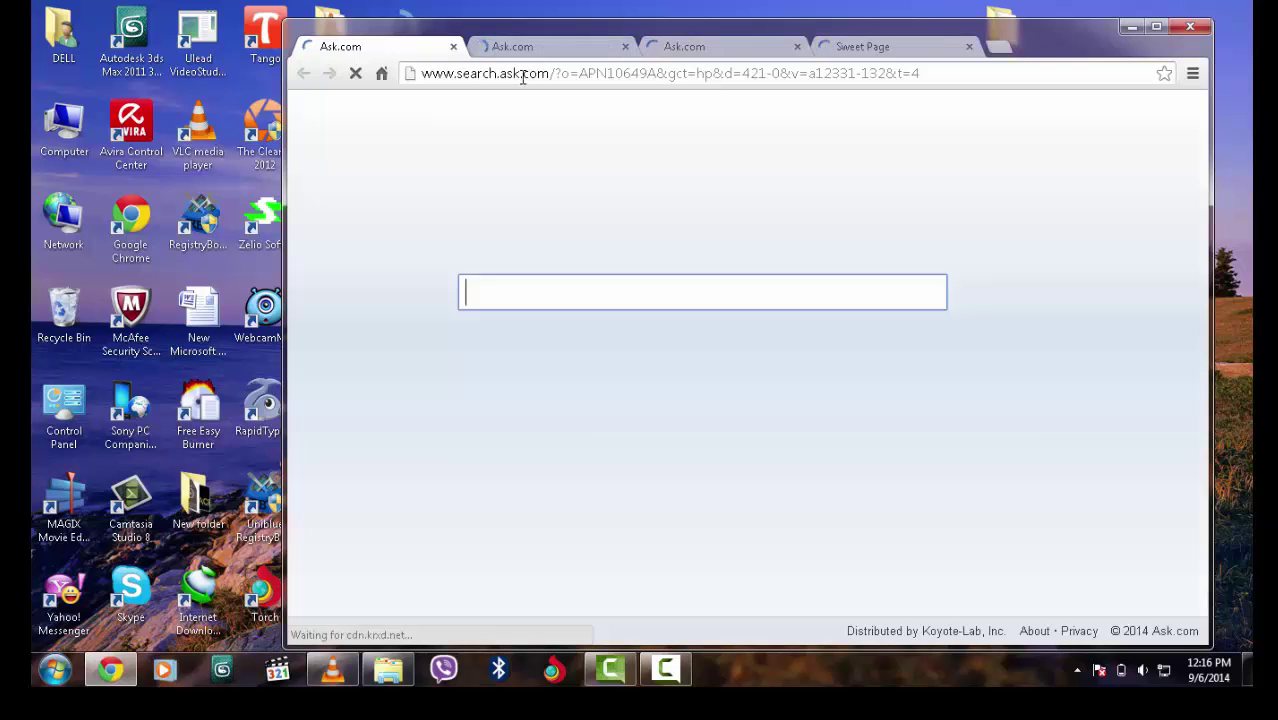
{"action": "left_click", "coordinate": [520, 74]}
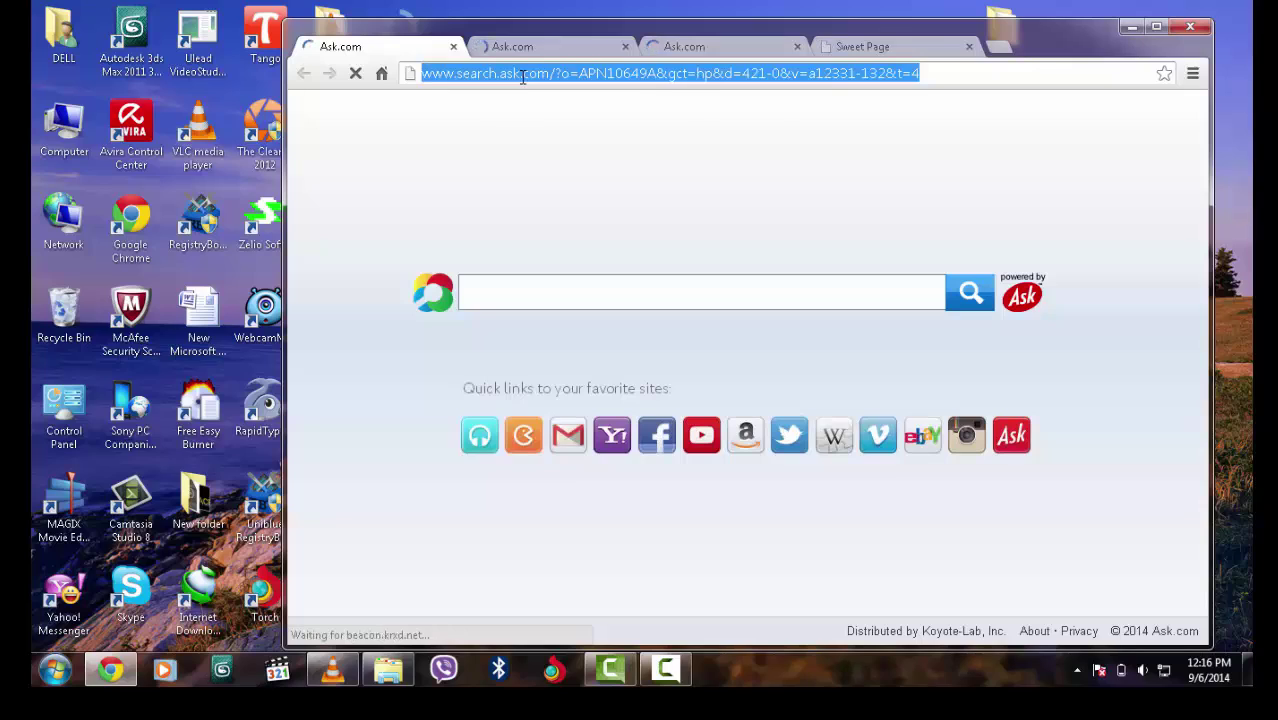
{"action": "type", "text": "1"}
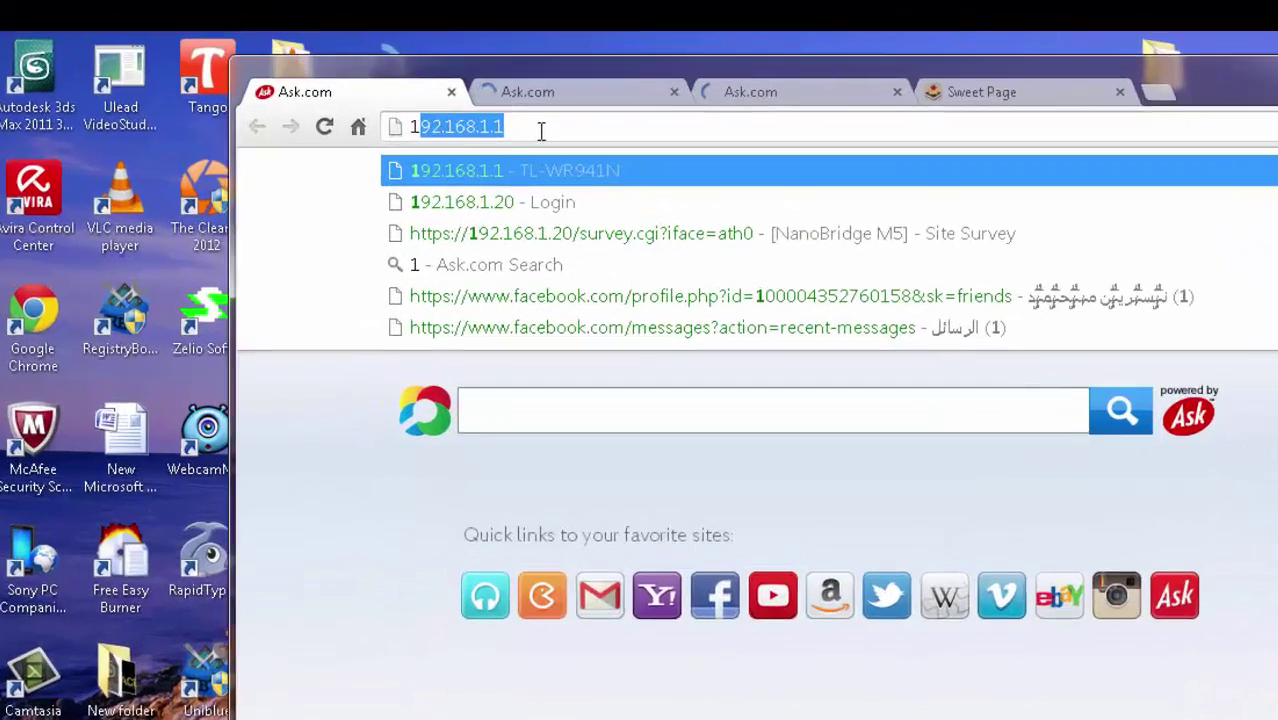
{"action": "type", "text": "9"}
{"action": "type", "text": "2"}
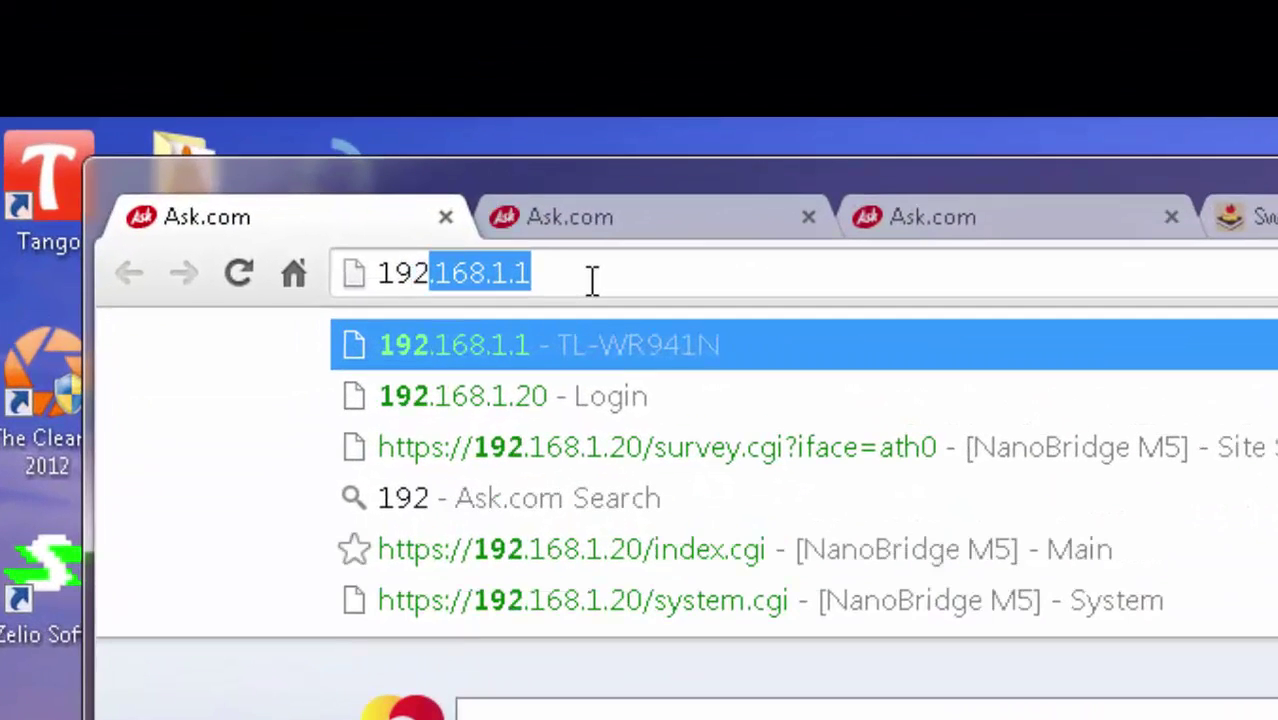
{"action": "type", "text": "."}
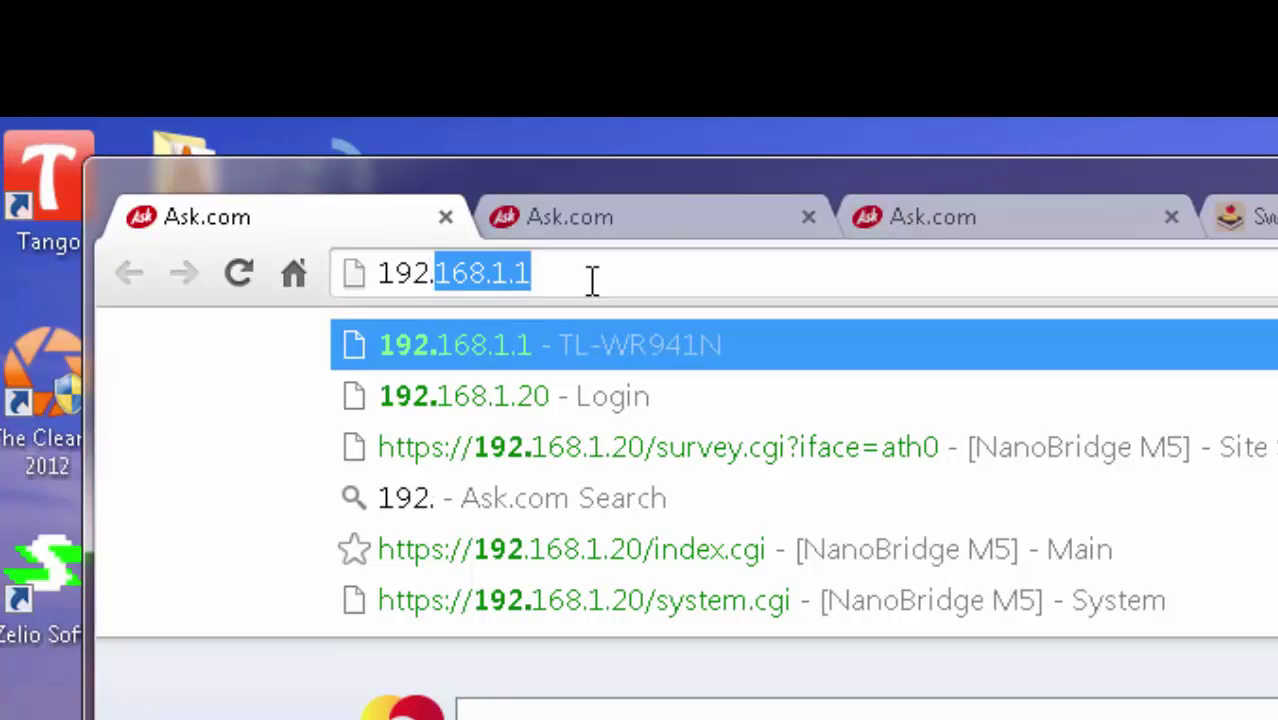
{"action": "type", "text": "168."}
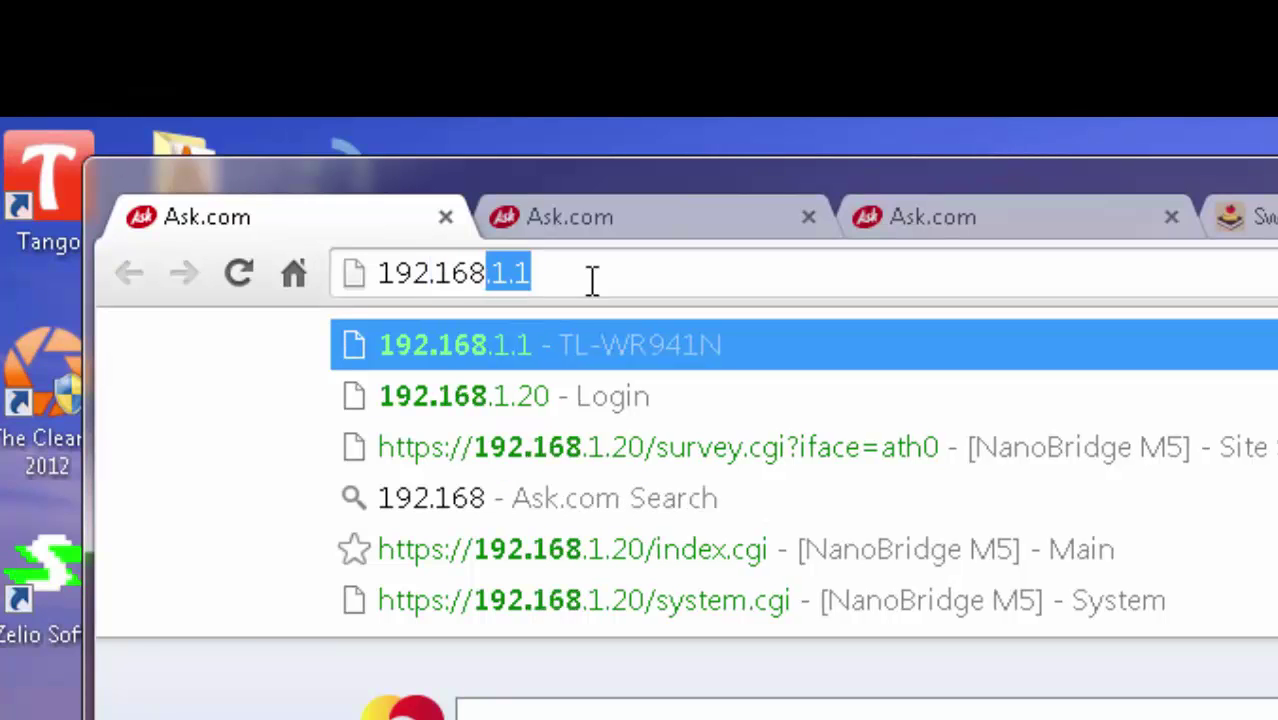
{"action": "type", "text": "1.2"}
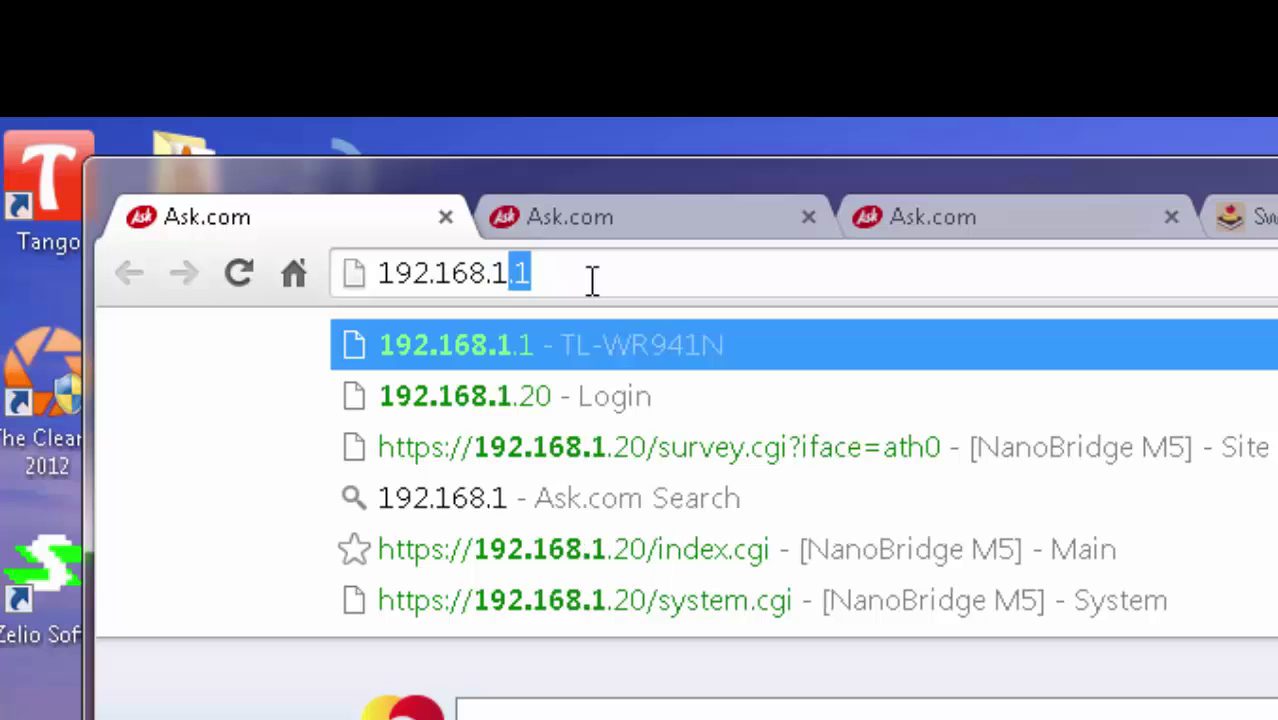
{"action": "type", "text": "0"}
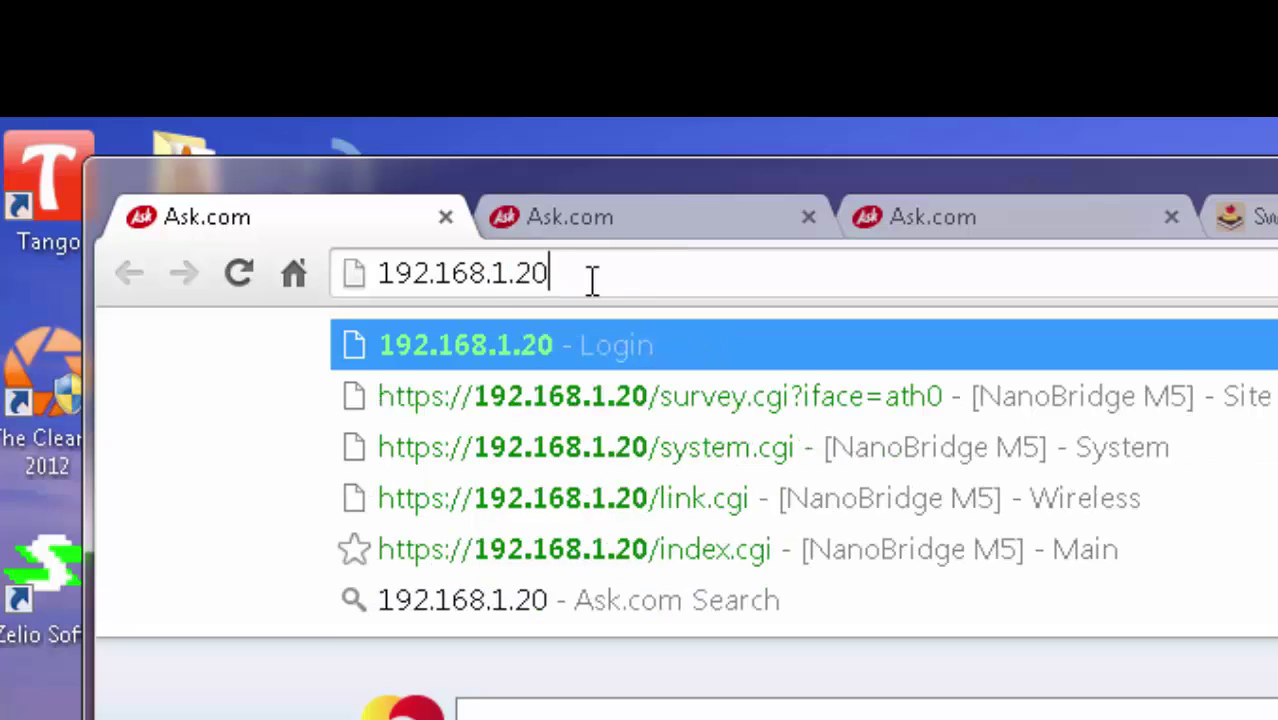
{"action": "key", "text": "Return"}
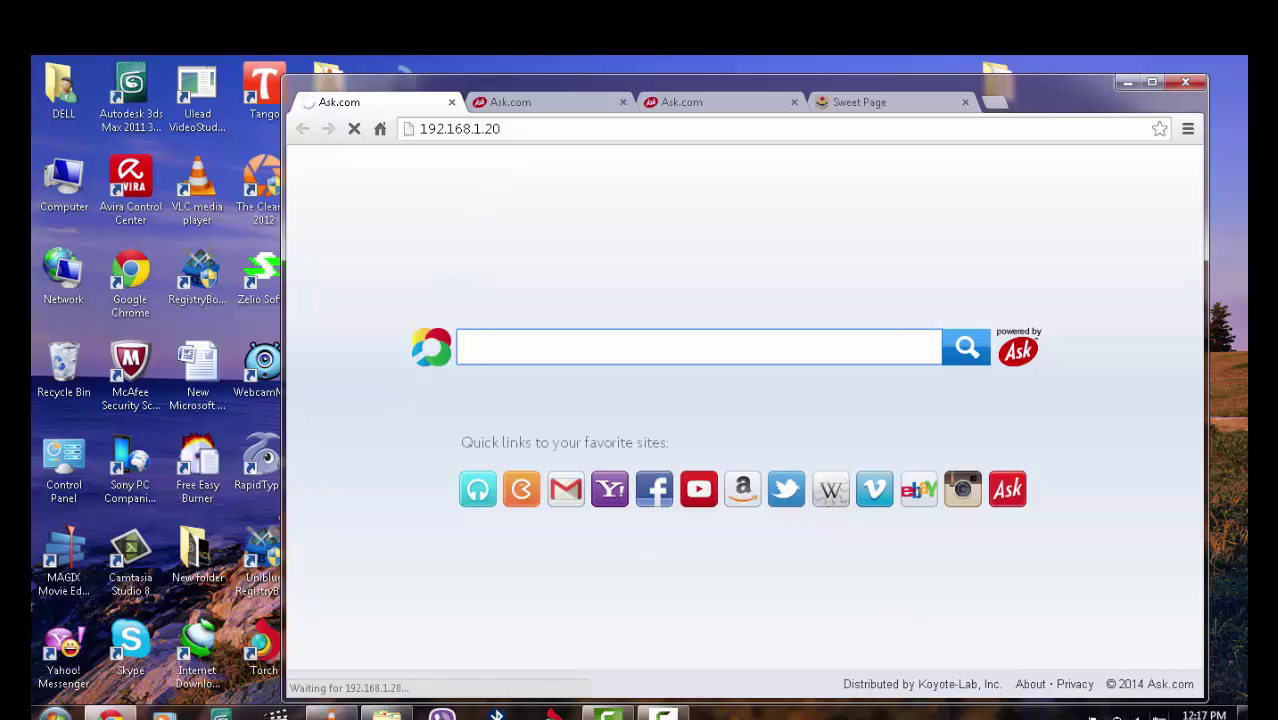
Open the IPv4 properties of the Local Area Connection adapter via Network and Sharing Center
{"action": "left_click", "coordinate": [1117, 716]}
{"action": "left_click", "coordinate": [1164, 676]}
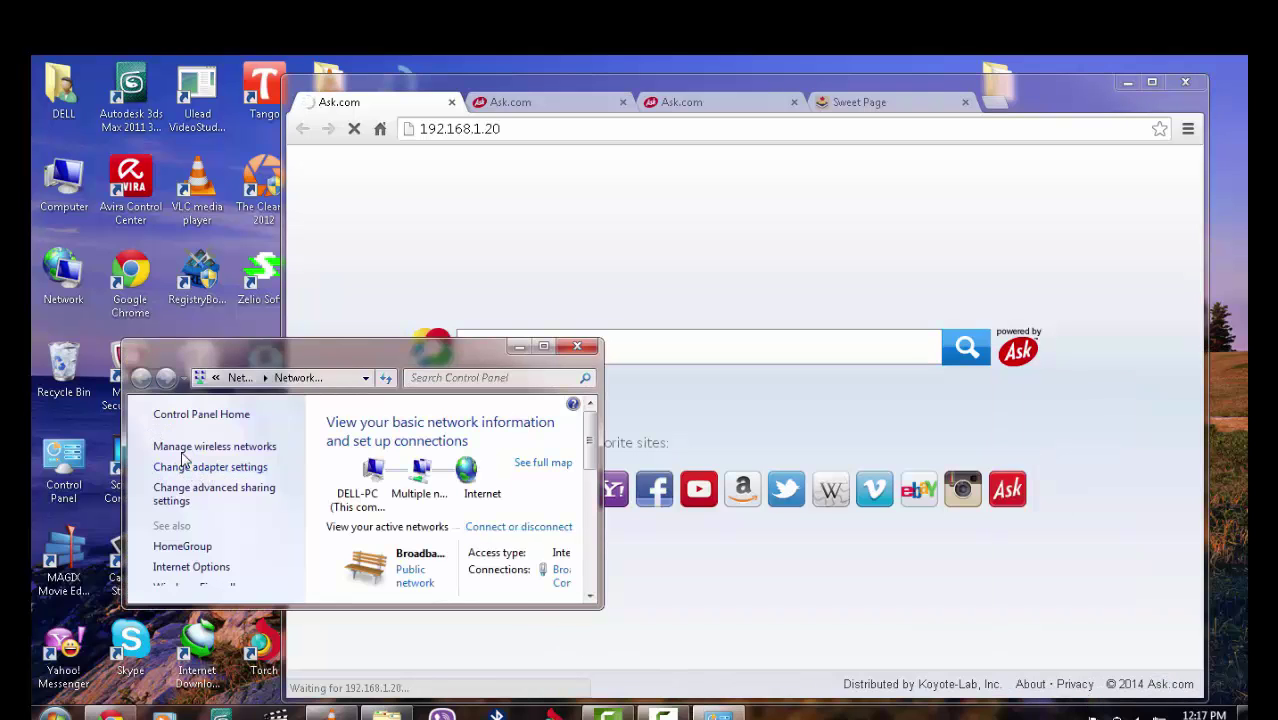
{"action": "left_click", "coordinate": [234, 468]}
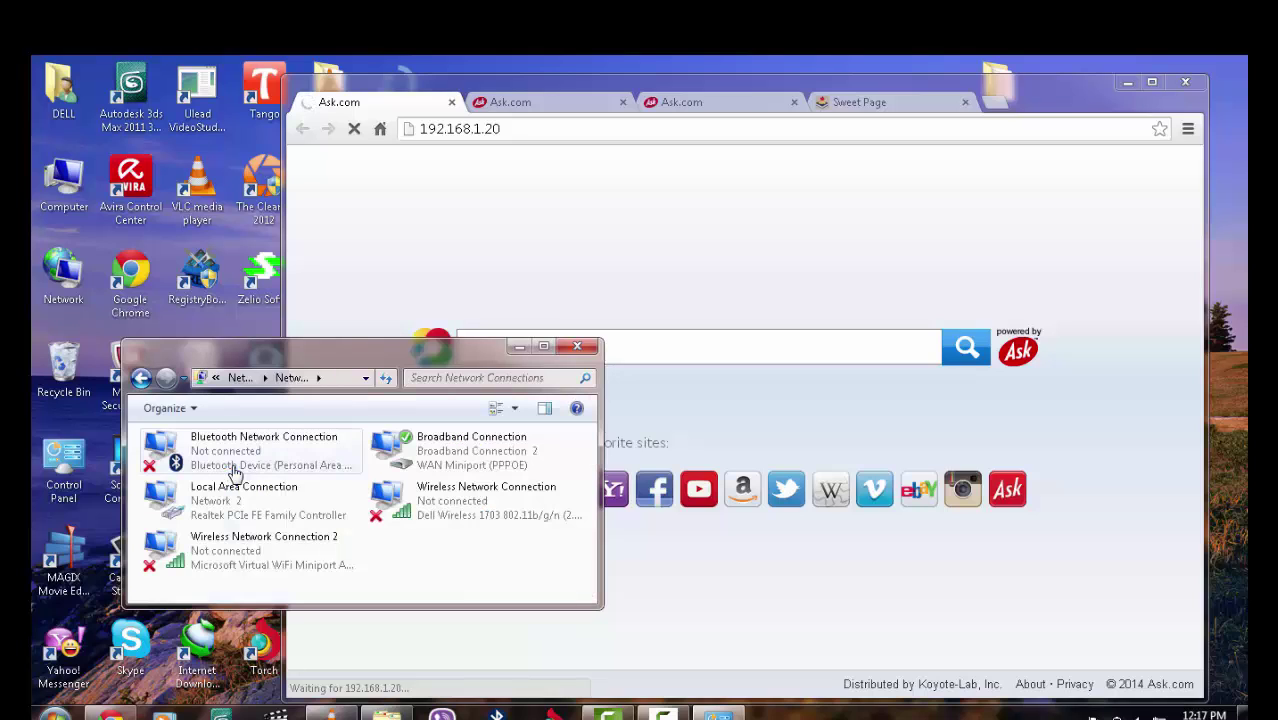
{"action": "double_click", "coordinate": [236, 503]}
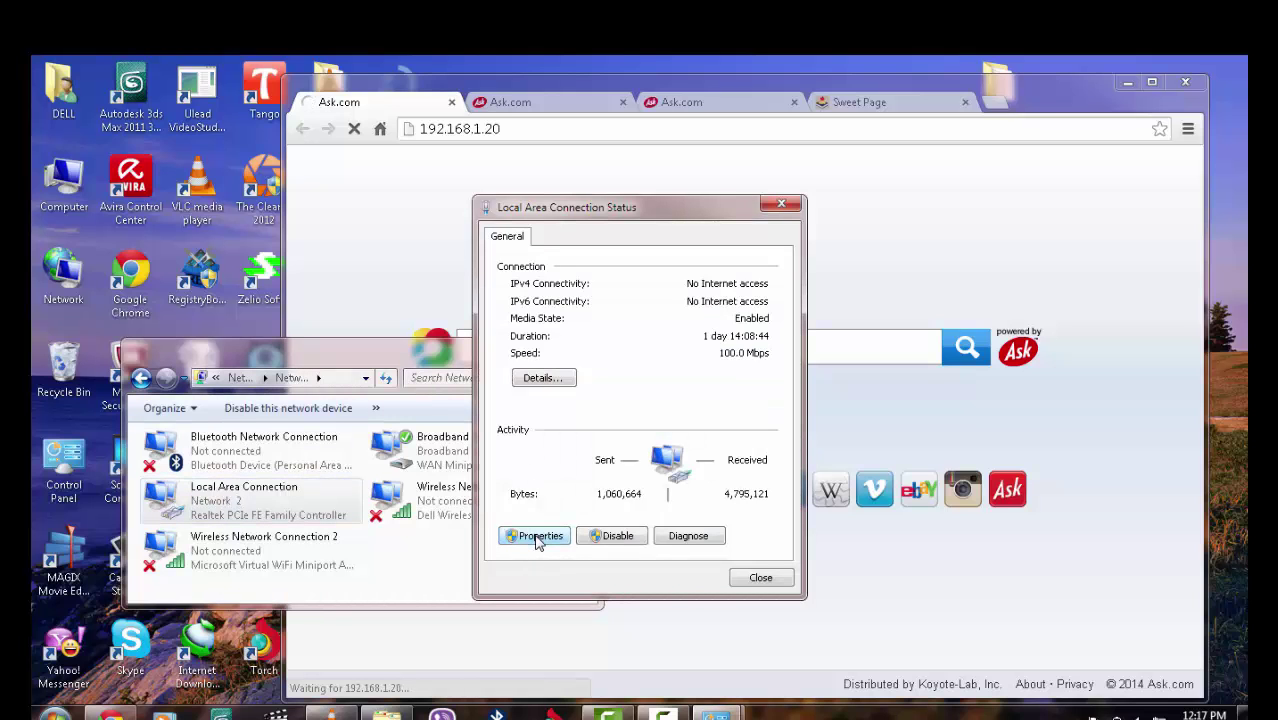
{"action": "left_click", "coordinate": [537, 537]}
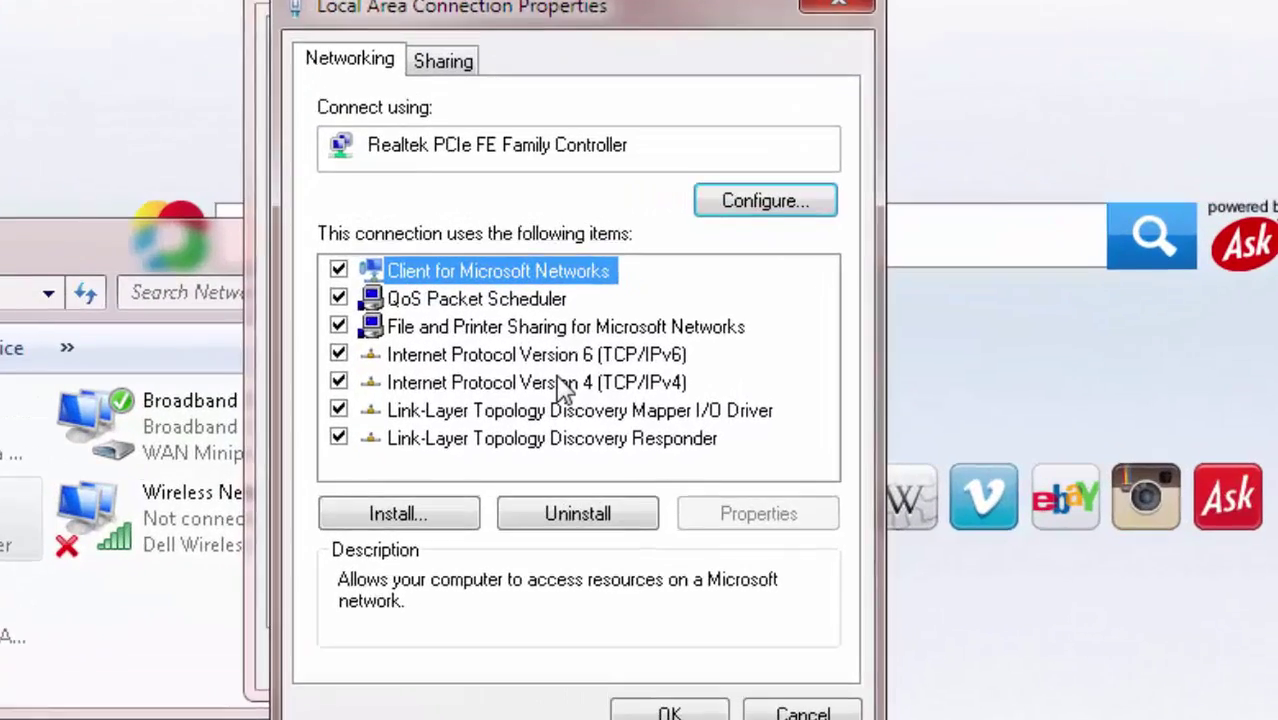
{"action": "double_click", "coordinate": [558, 380]}
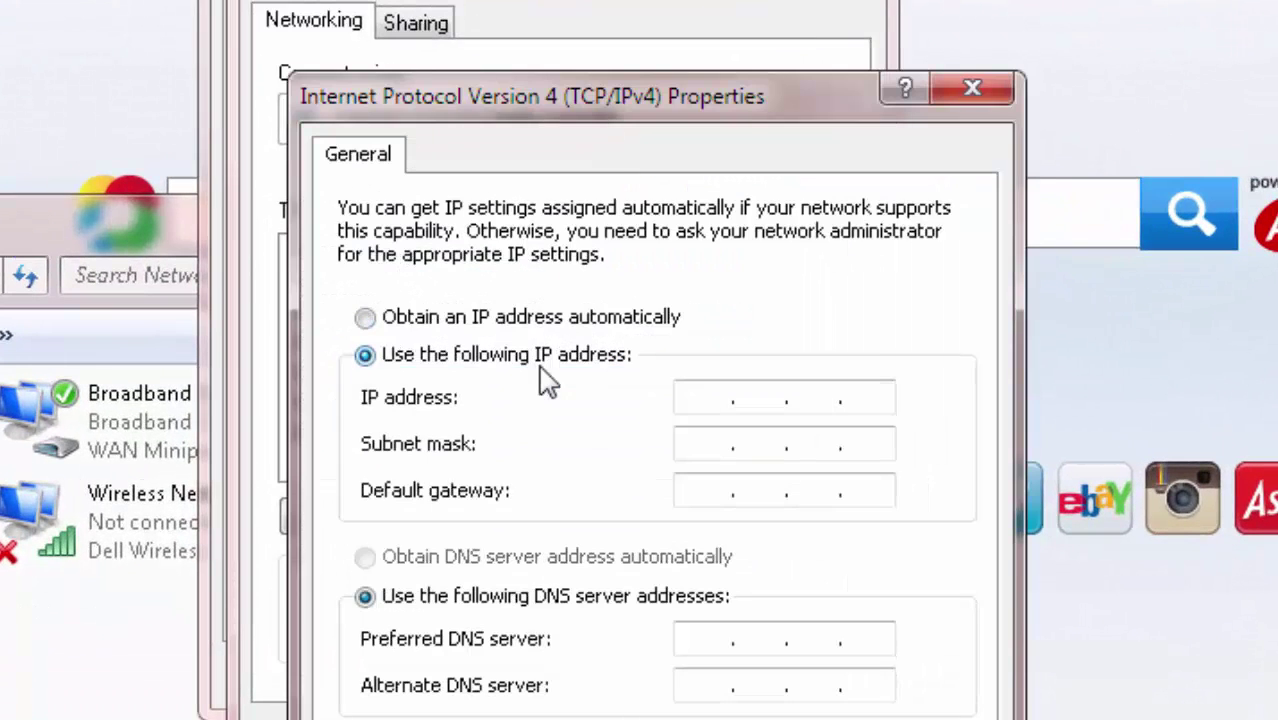
Assign static IP 192.168.1.33 with subnet mask 255.255.255.0, apply, and close the network windows
{"action": "left_click", "coordinate": [704, 400]}
{"action": "type", "text": "192.168.1.22"}
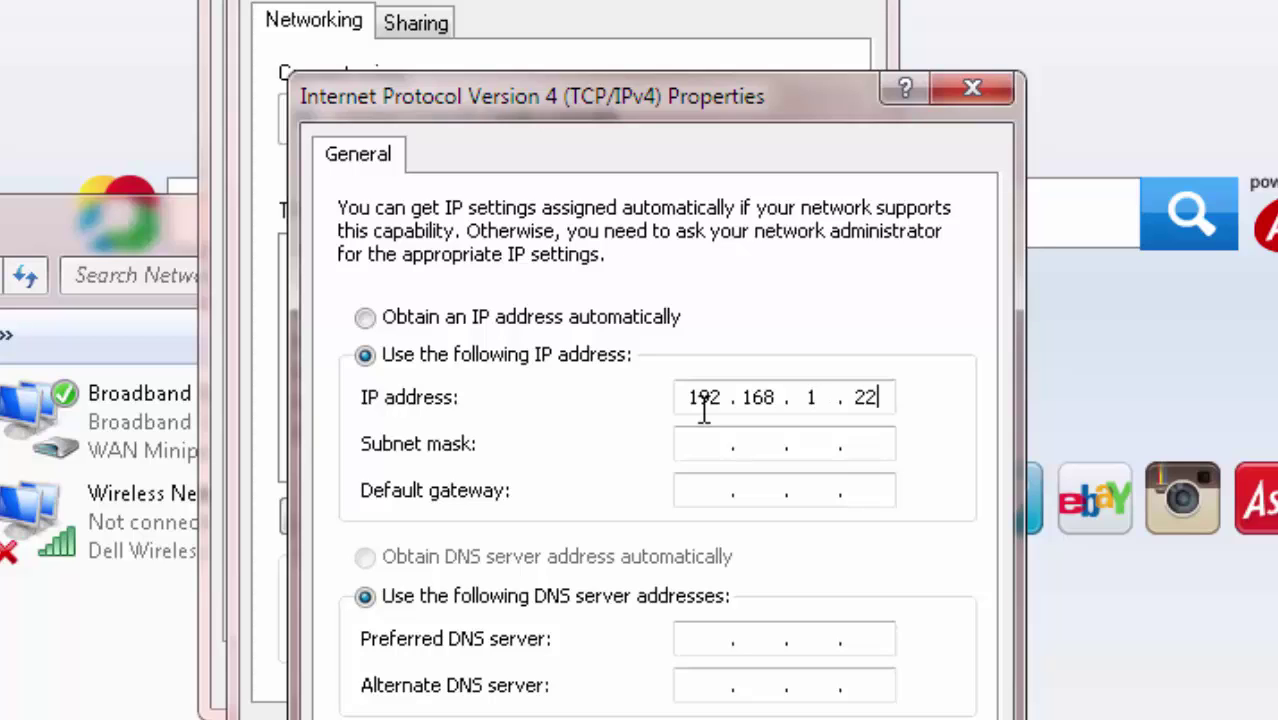
{"action": "key", "text": "BackSpace"}
{"action": "key", "text": "BackSpace"}
{"action": "type", "text": "33"}
{"action": "left_click", "coordinate": [714, 452]}
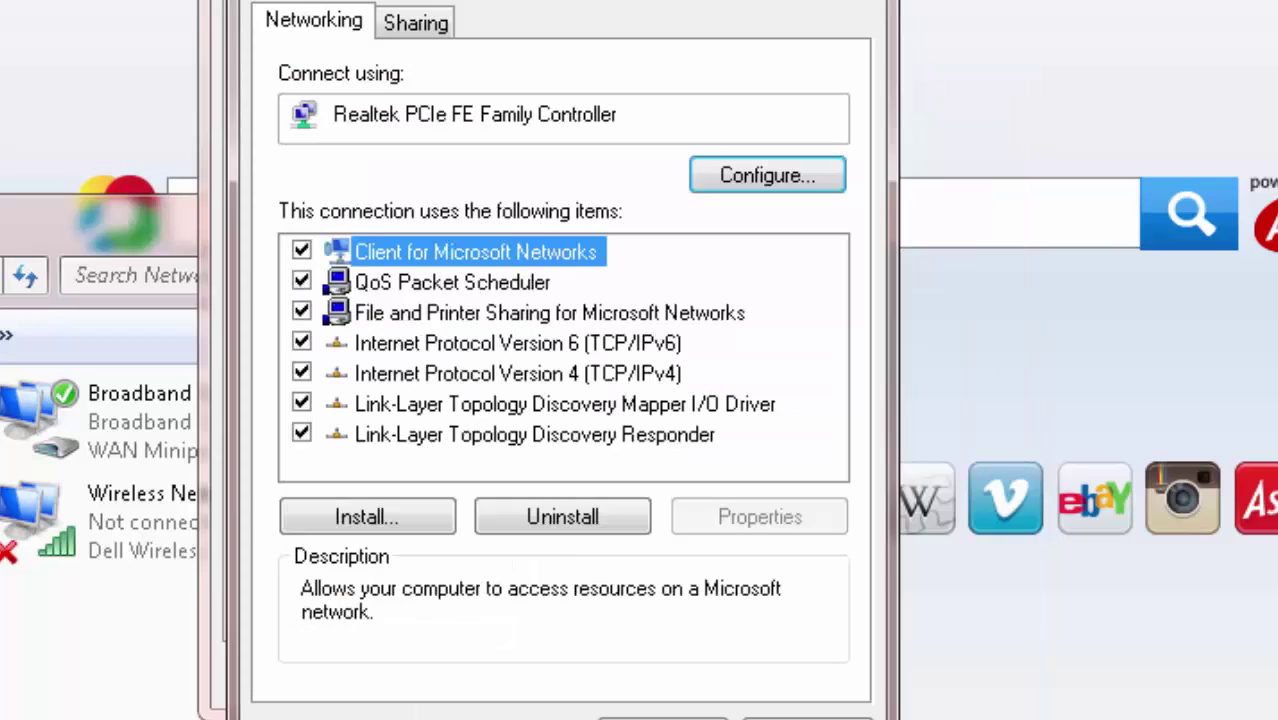
{"action": "left_click", "coordinate": [662, 717]}
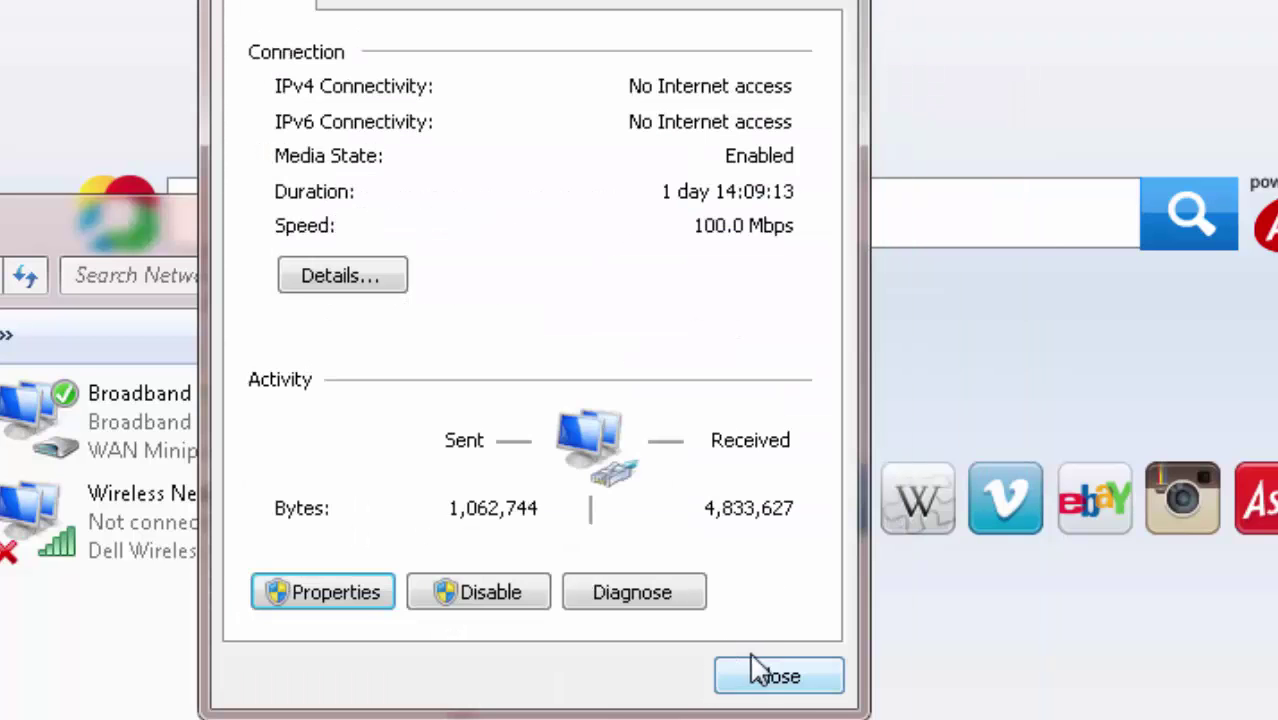
{"action": "left_click", "coordinate": [782, 692]}
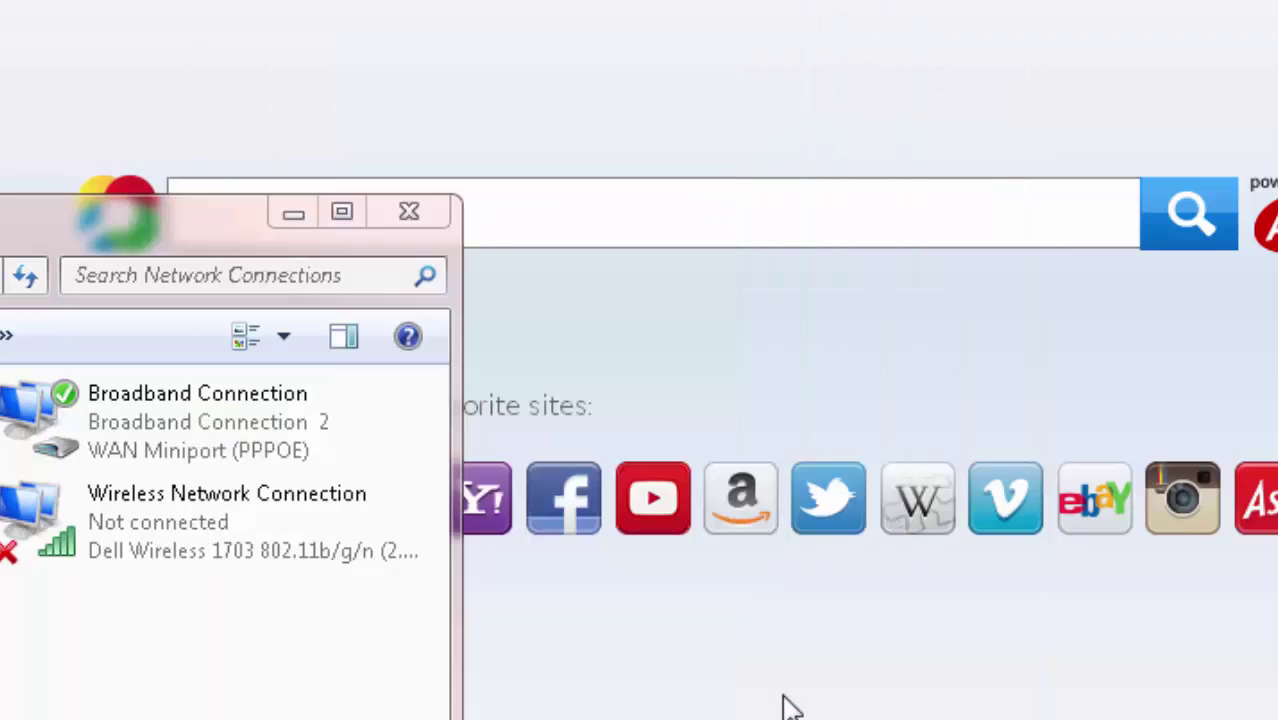
{"action": "left_click", "coordinate": [420, 208]}
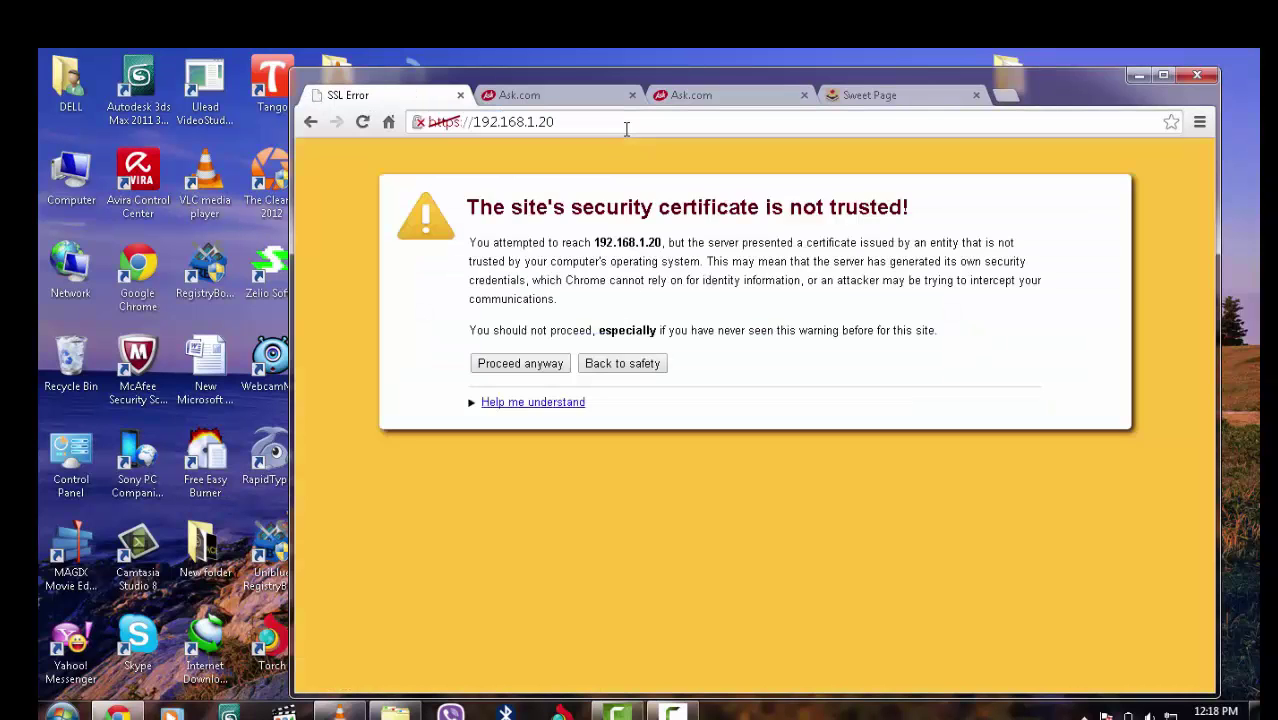
{"action": "left_click", "coordinate": [519, 364]}
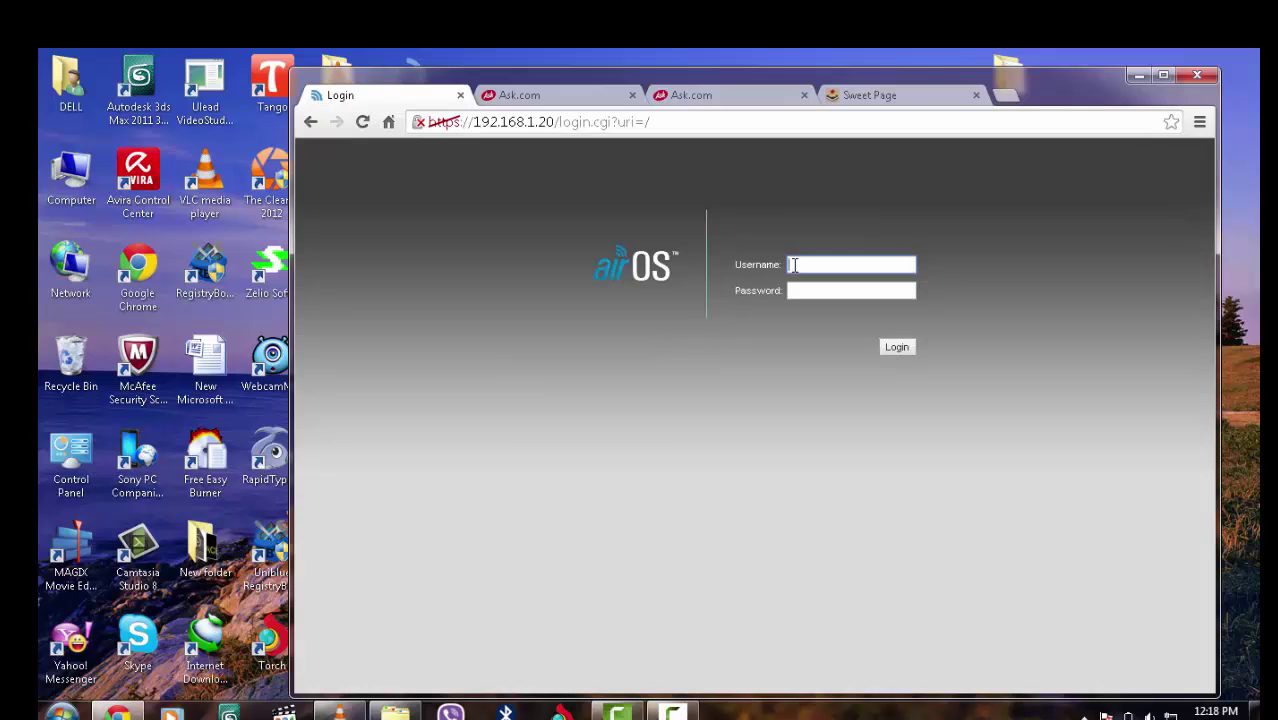
{"action": "type", "text": "u"}
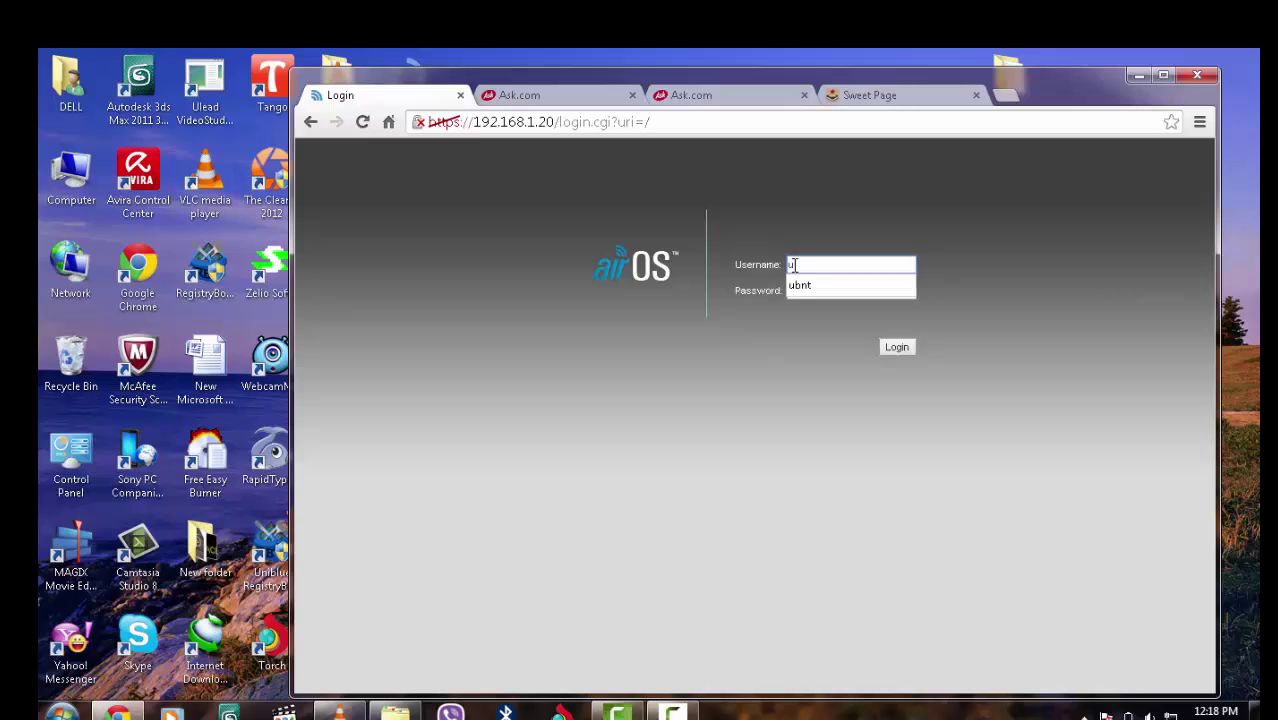
{"action": "left_click", "coordinate": [819, 288]}
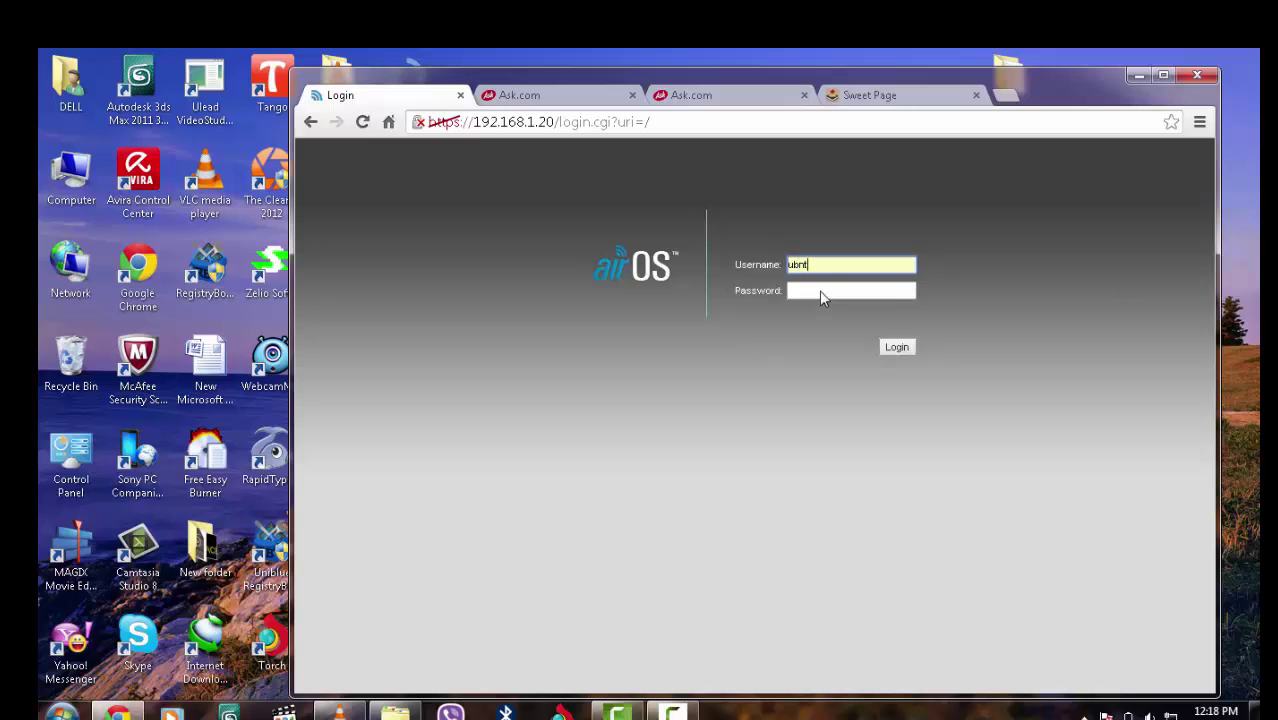
{"action": "left_click", "coordinate": [903, 347]}
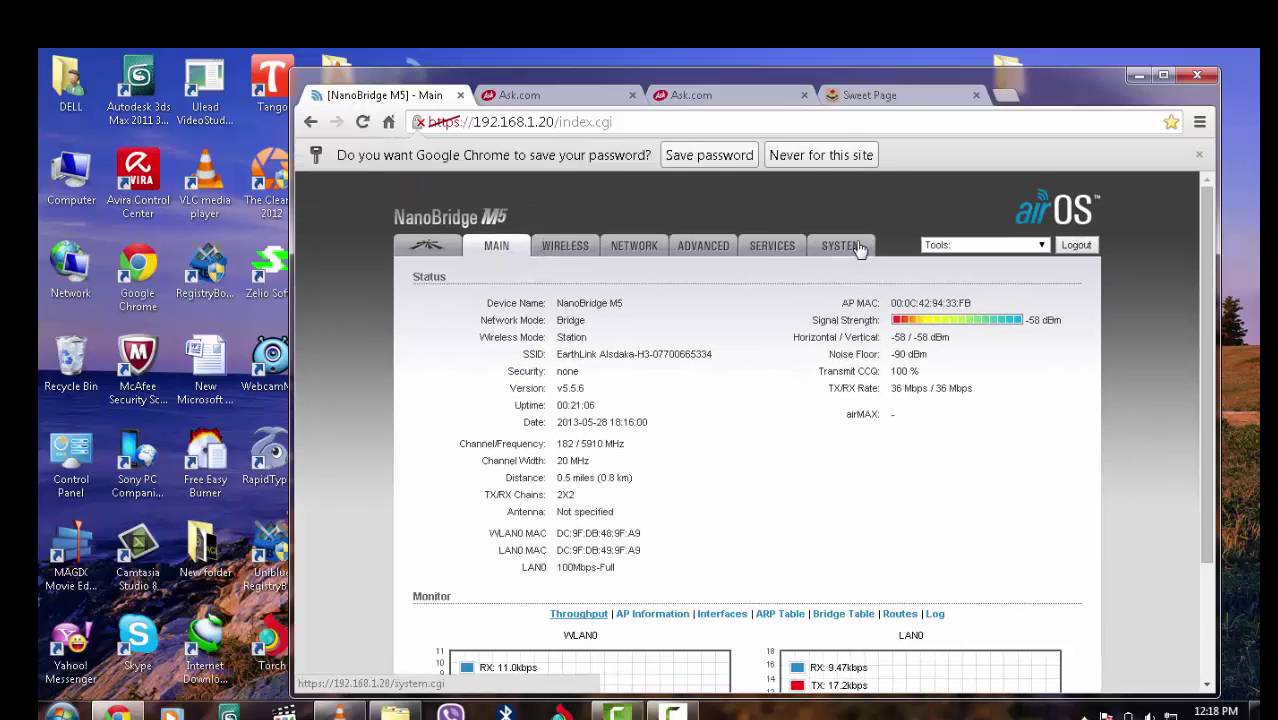
Reset the NanoBridge M5 to factory defaults from the System page and close the reset notice
{"action": "left_click", "coordinate": [842, 246]}
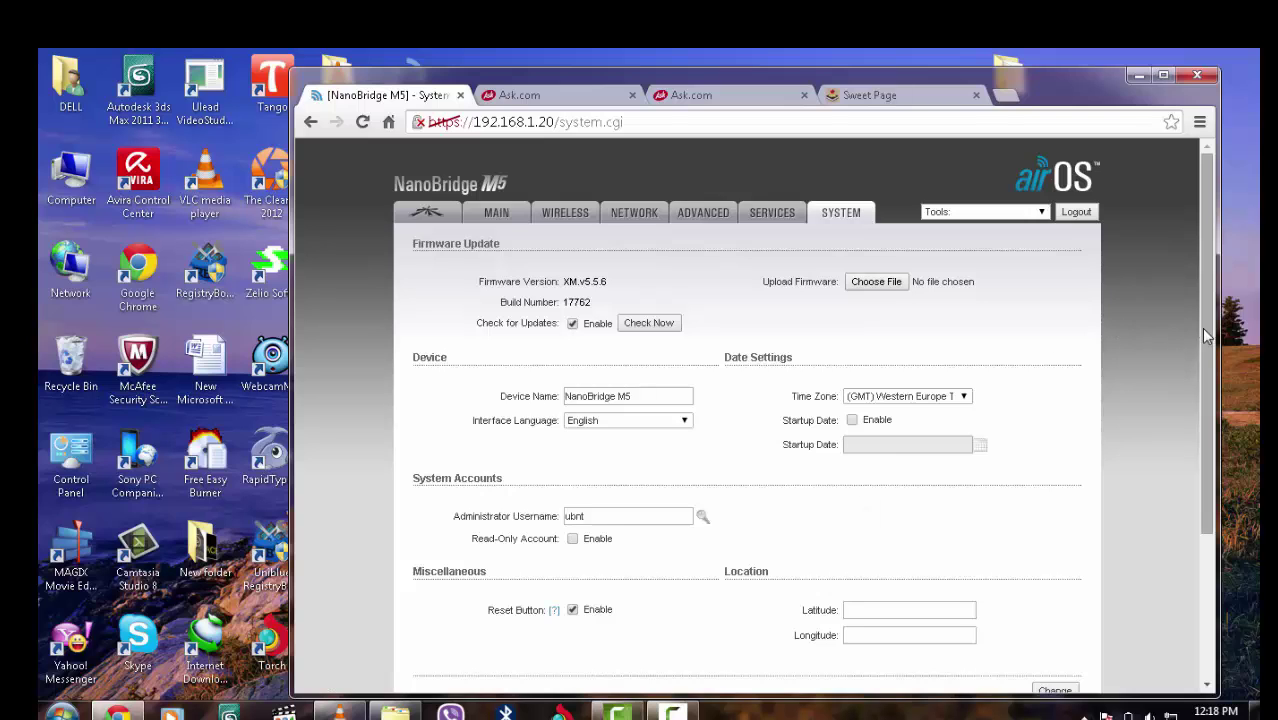
{"action": "scroll", "coordinate": [1206, 337], "scroll_direction": "down", "scroll_amount": 2}
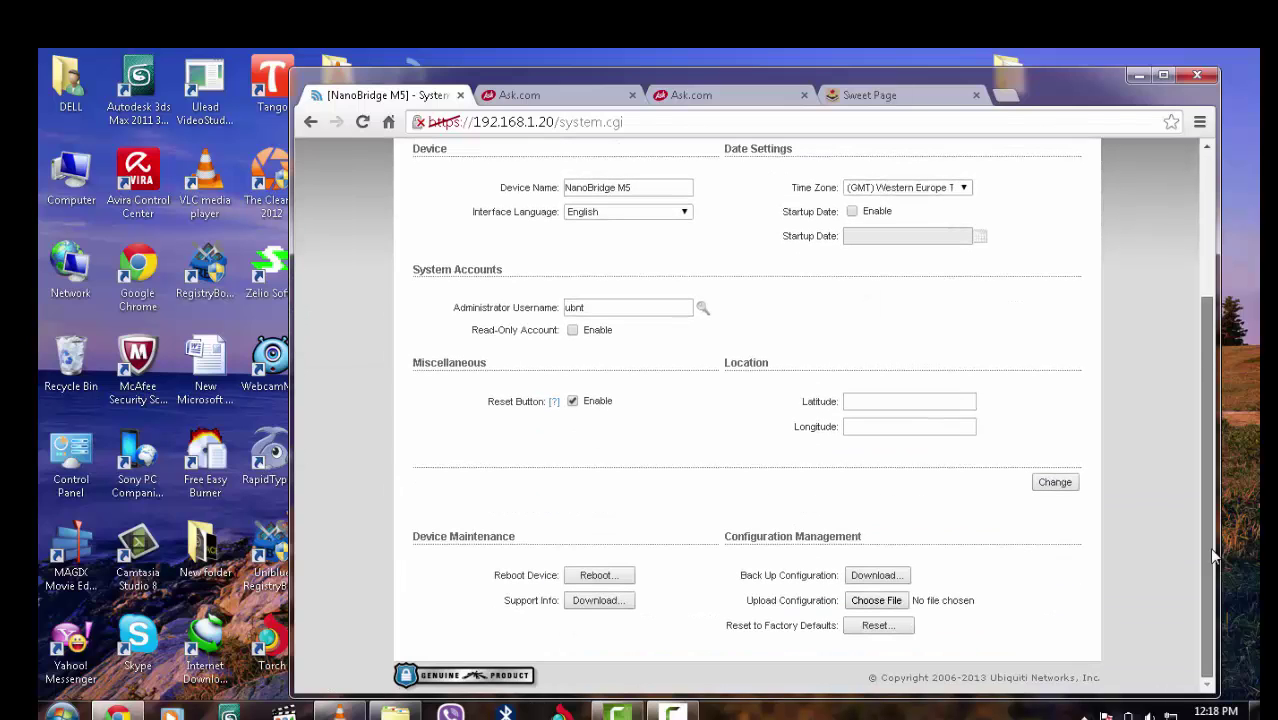
{"action": "left_click", "coordinate": [876, 626]}
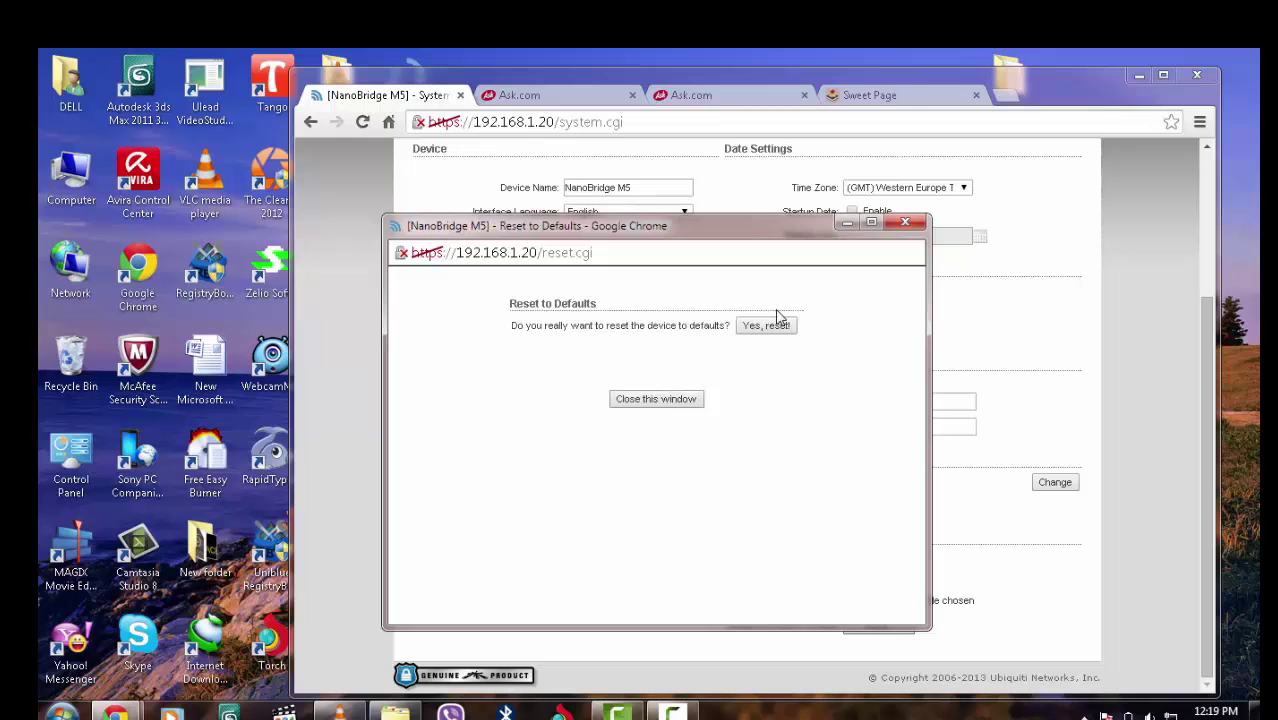
{"action": "left_click", "coordinate": [767, 326]}
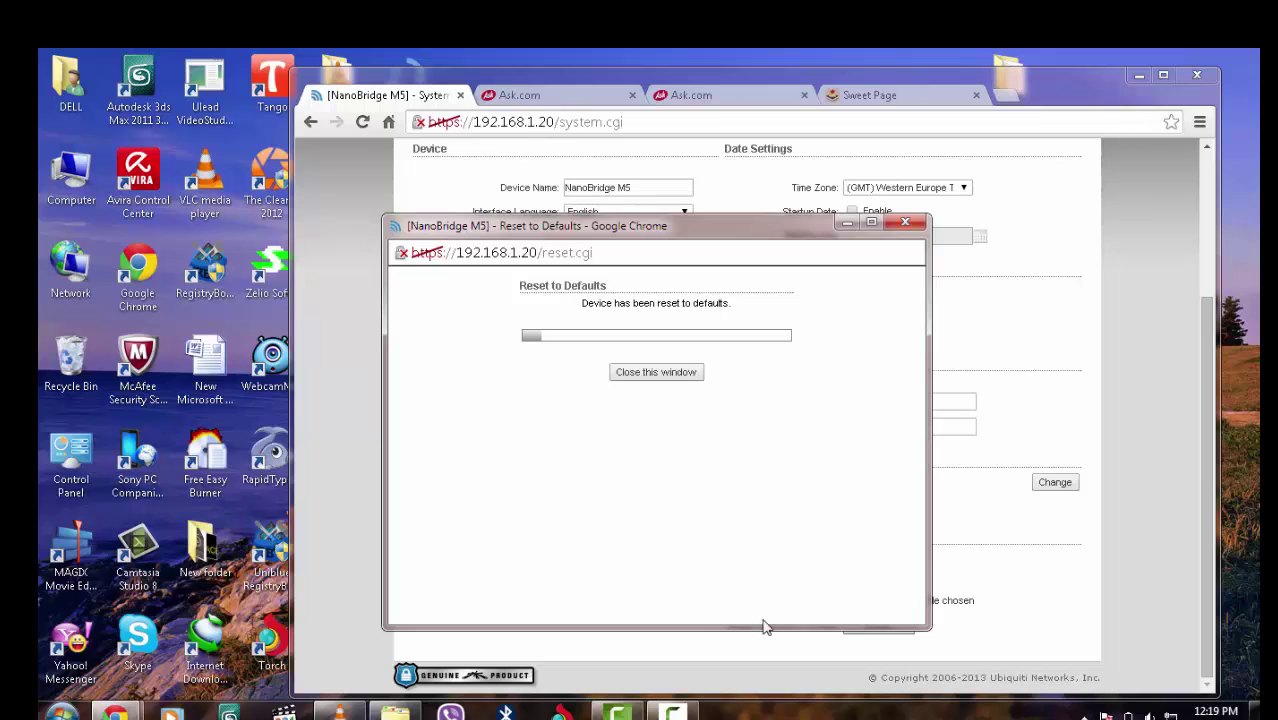
{"action": "left_click", "coordinate": [656, 372]}
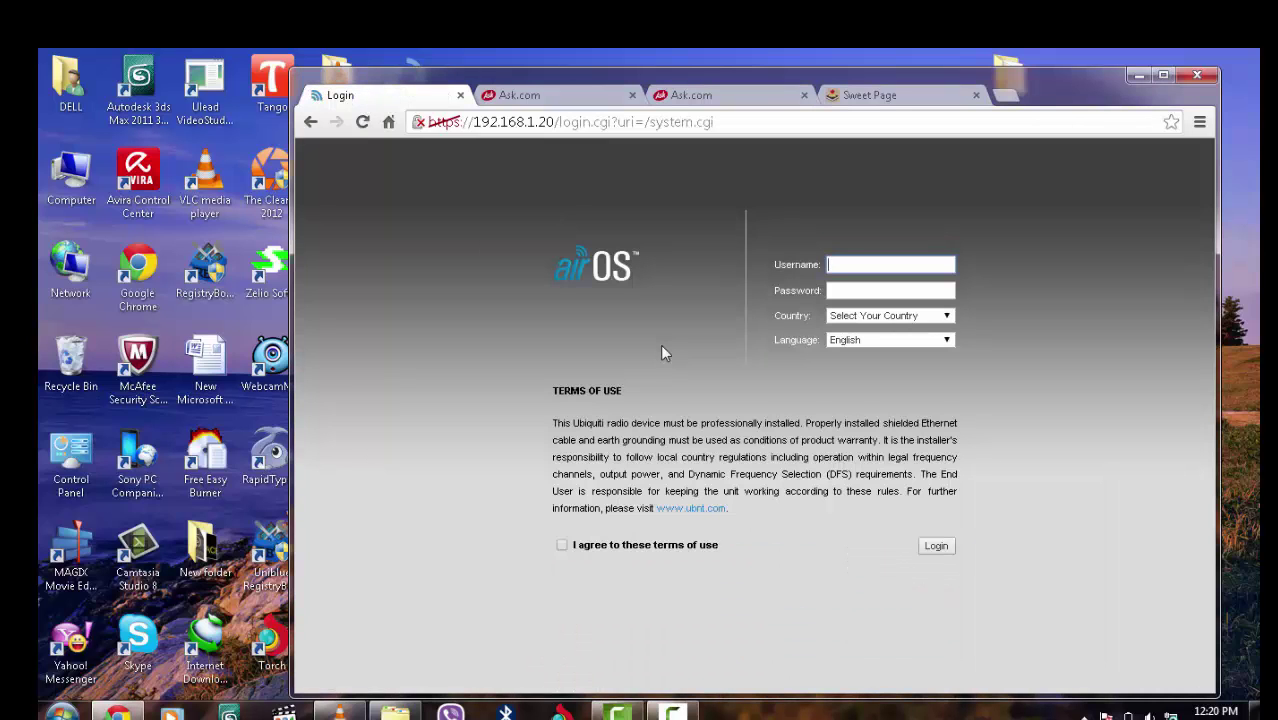
Log in with the default admin username and password, country Compliance Test, terms accepted
{"action": "type", "text": "u"}
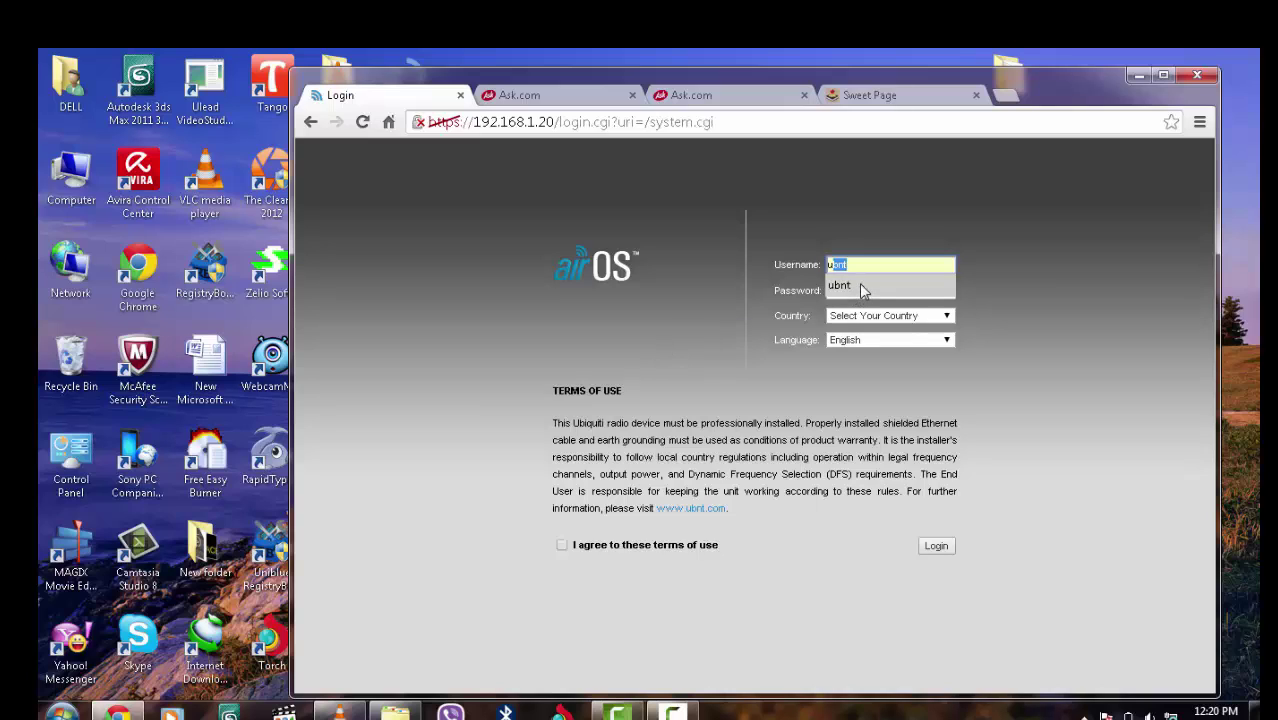
{"action": "left_click", "coordinate": [851, 287]}
{"action": "left_click", "coordinate": [851, 289]}
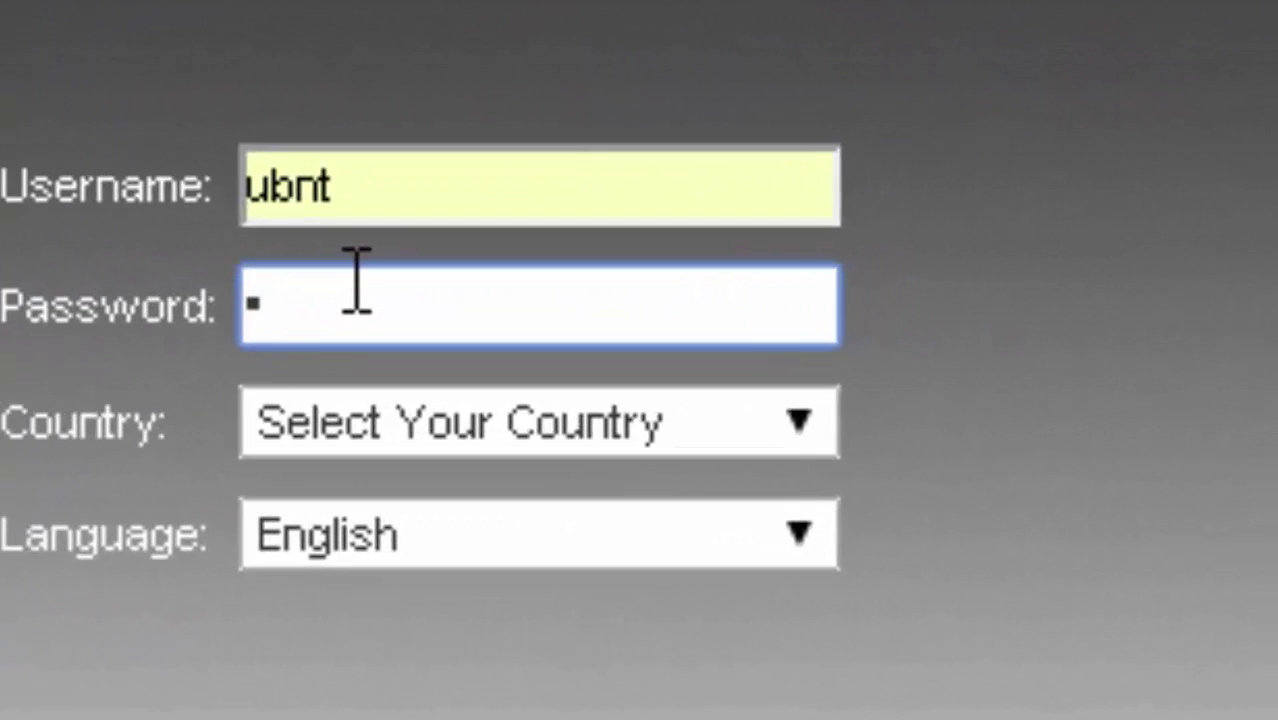
{"action": "type", "text": "ubnt"}
{"action": "key", "text": "Tab"}
{"action": "key", "text": "alt+Down"}
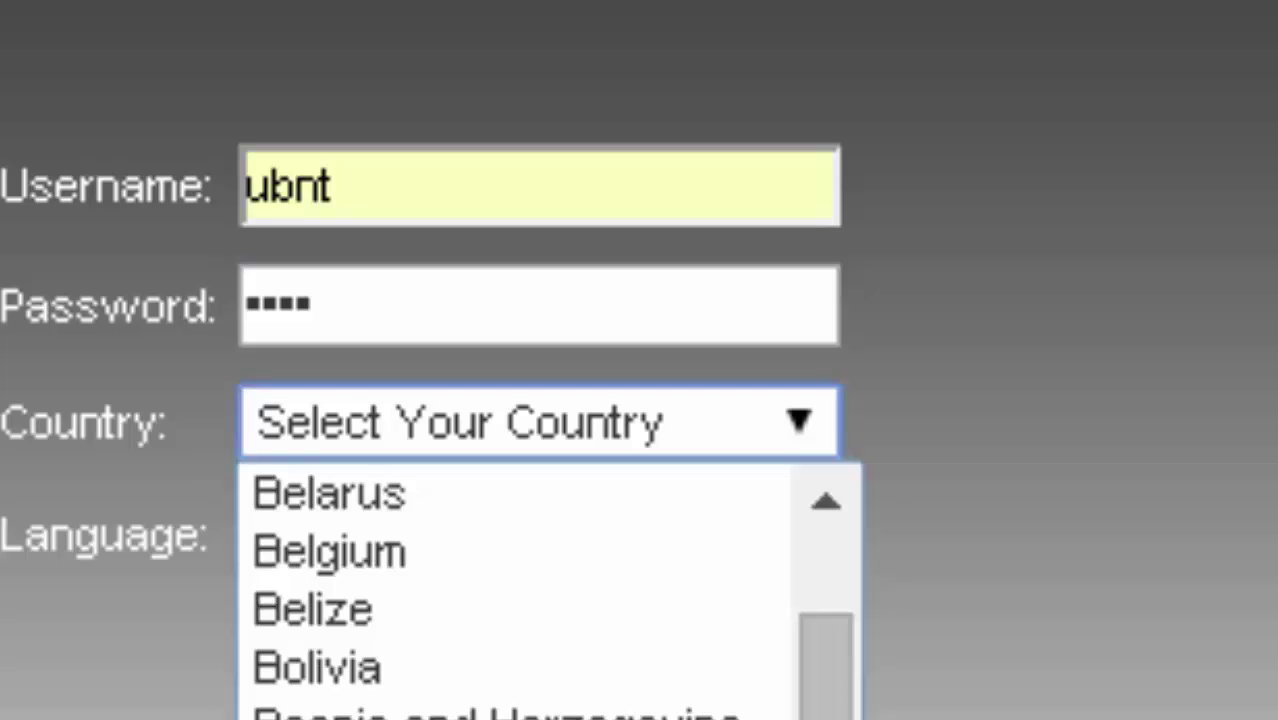
{"action": "key", "text": "Return"}
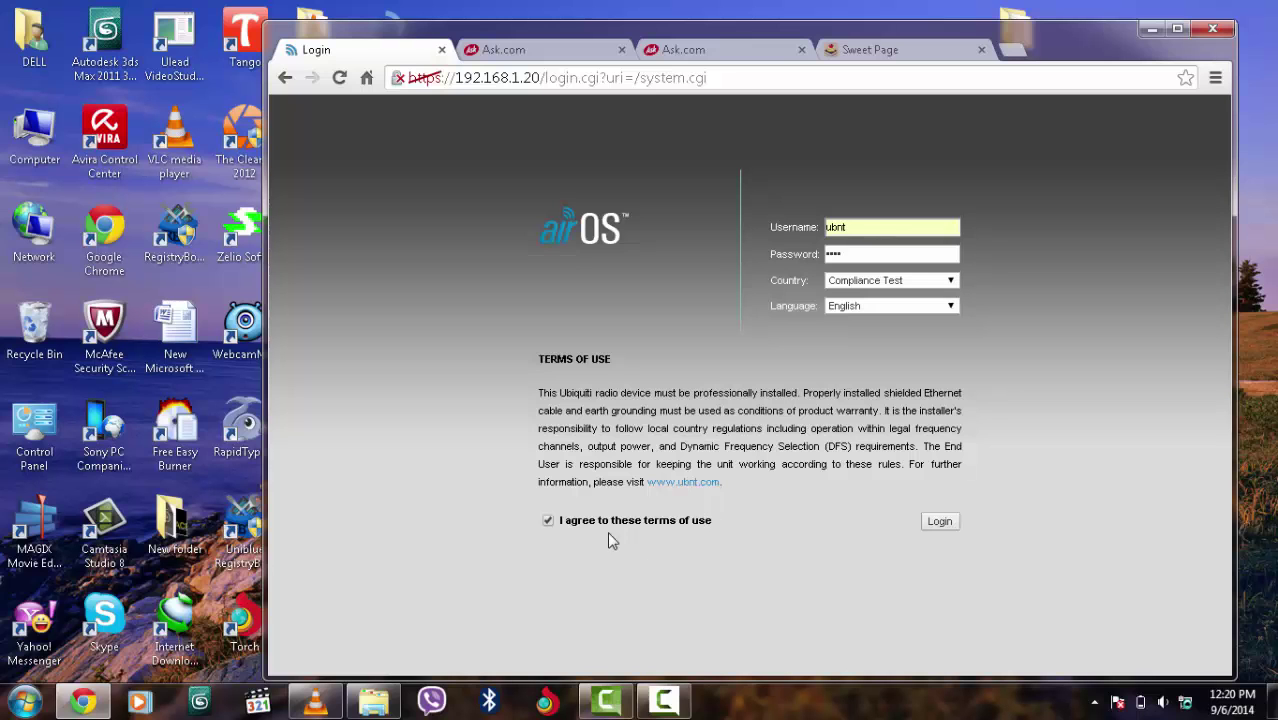
{"action": "left_click", "coordinate": [943, 524]}
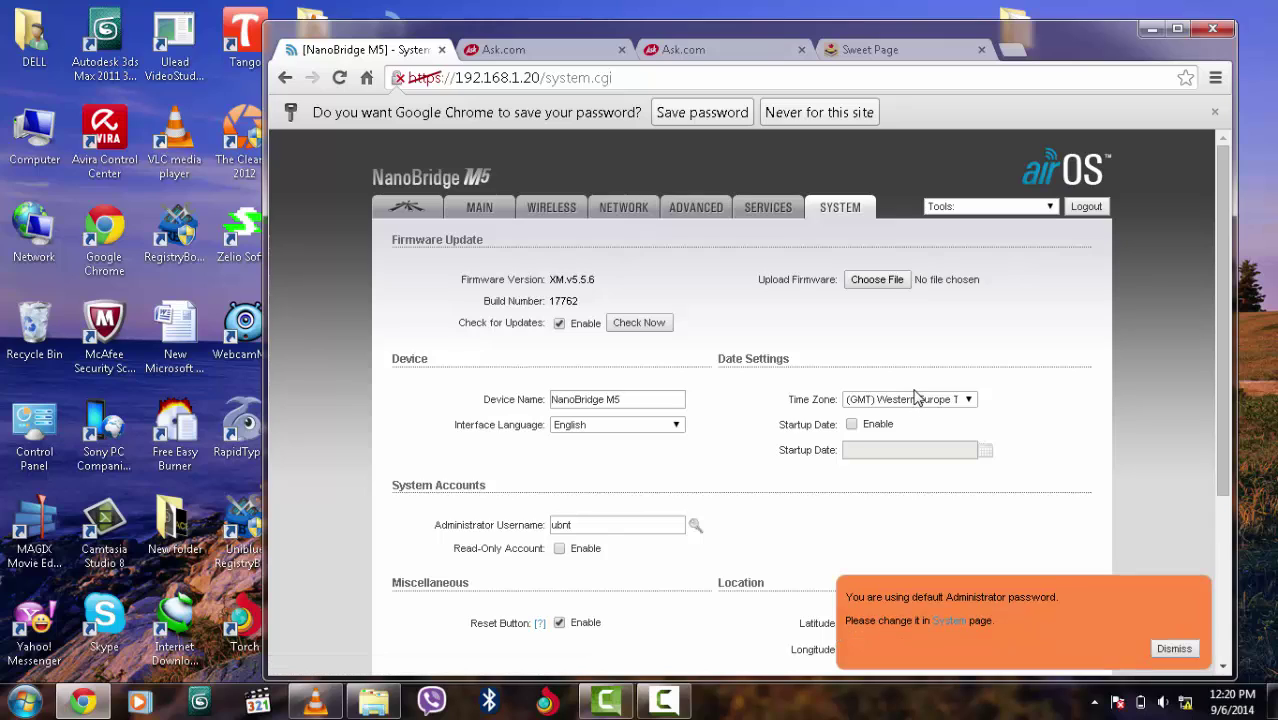
{"action": "left_click", "coordinate": [549, 209]}
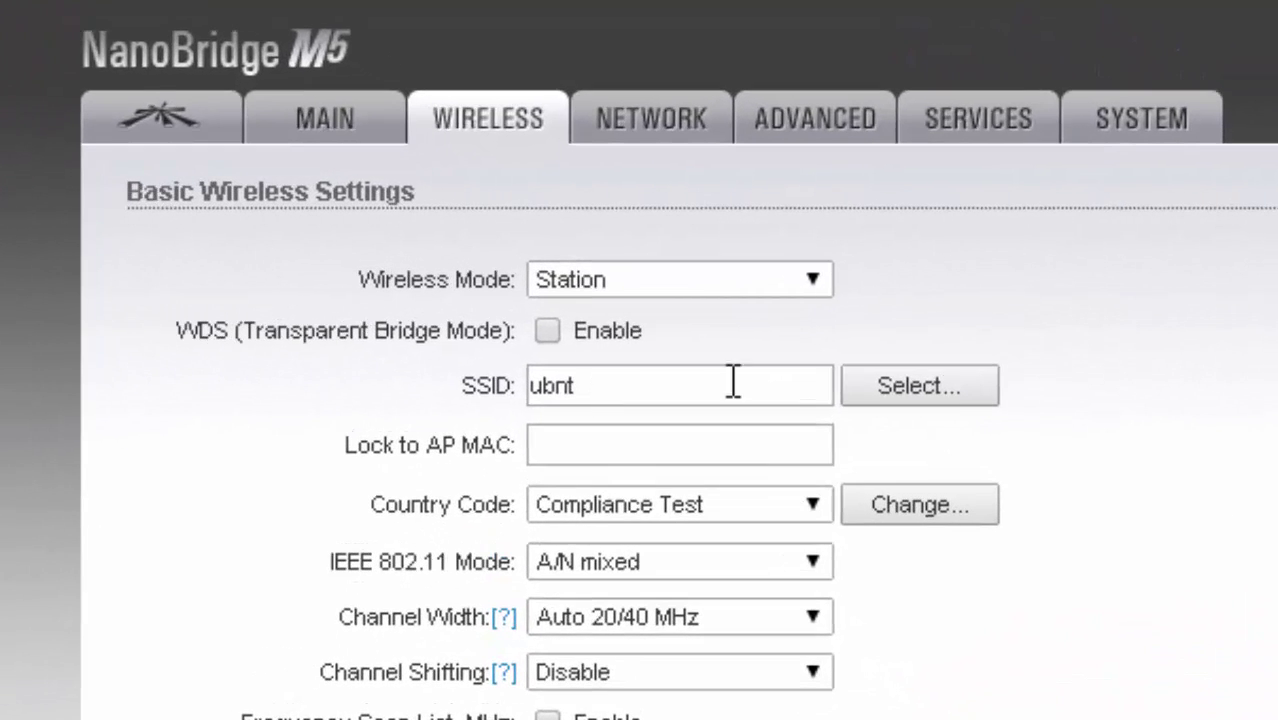
{"action": "left_click", "coordinate": [963, 383]}
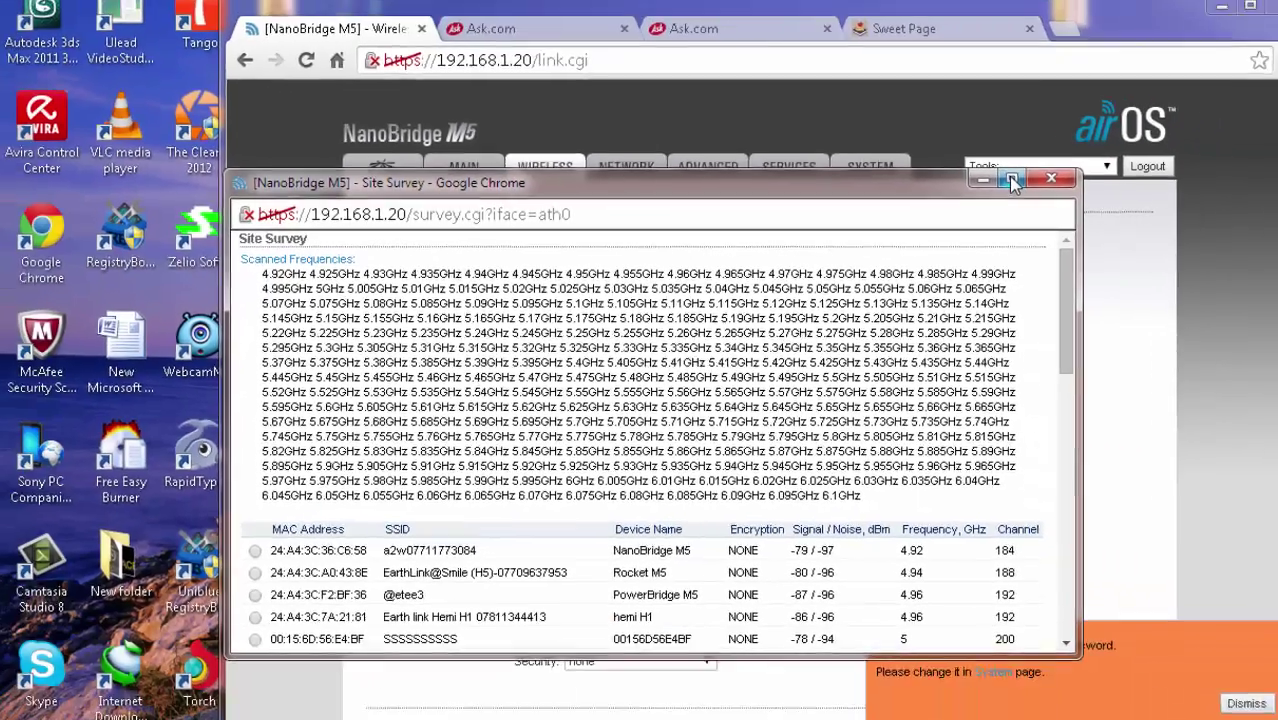
{"action": "left_click", "coordinate": [1241, 157]}
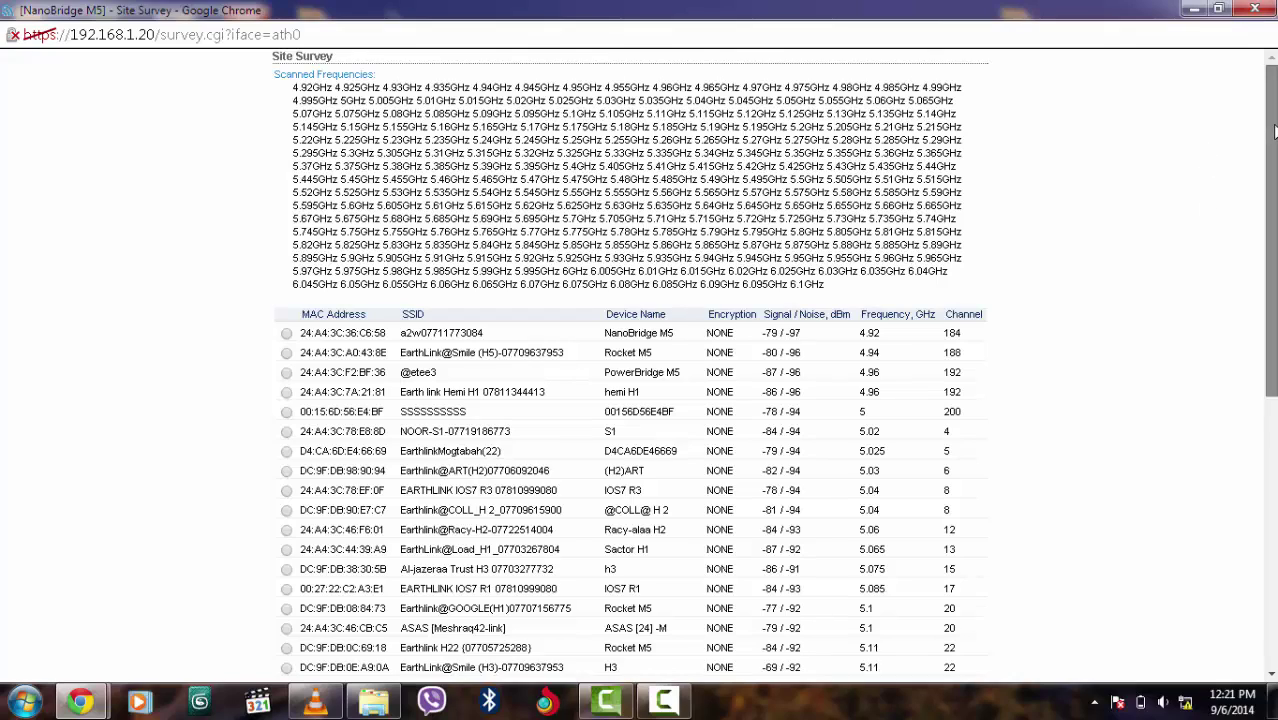
{"action": "scroll", "coordinate": [1270, 135], "scroll_direction": "down", "scroll_amount": 2}
{"action": "scroll", "coordinate": [775, 368], "scroll_direction": "down", "scroll_amount": 3}
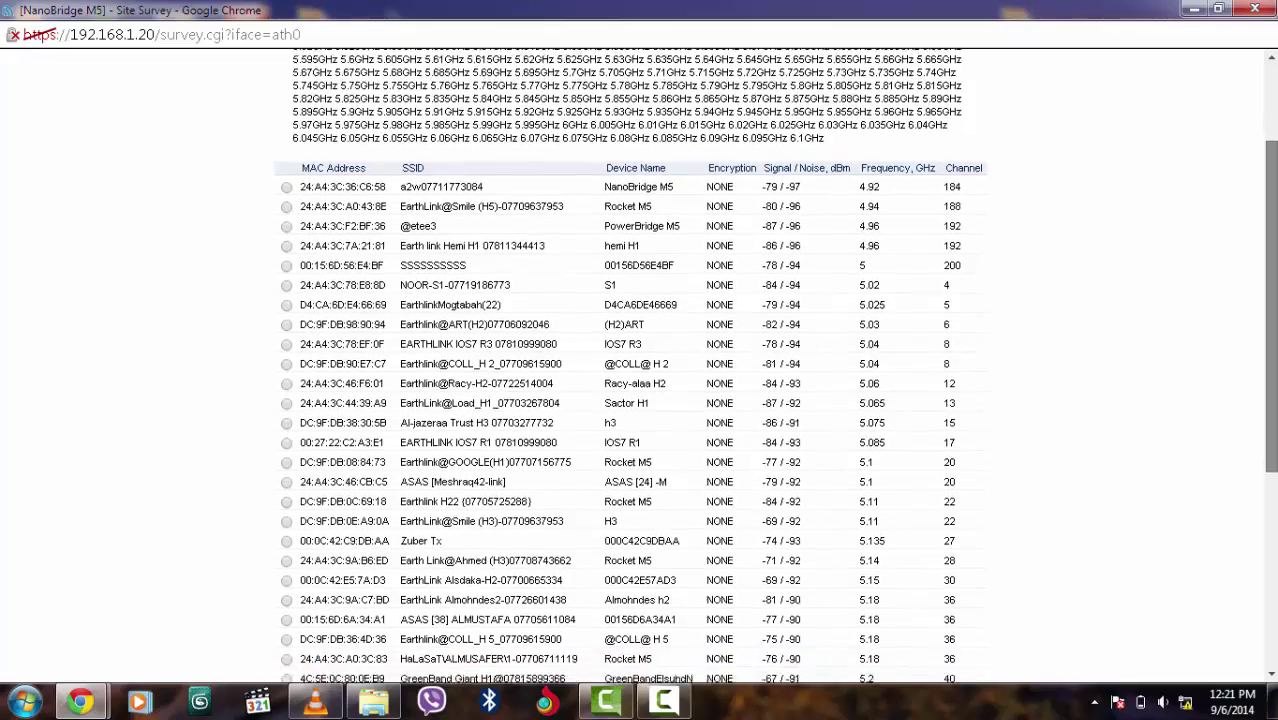
{"action": "scroll", "coordinate": [630, 368], "scroll_direction": "down", "scroll_amount": 4}
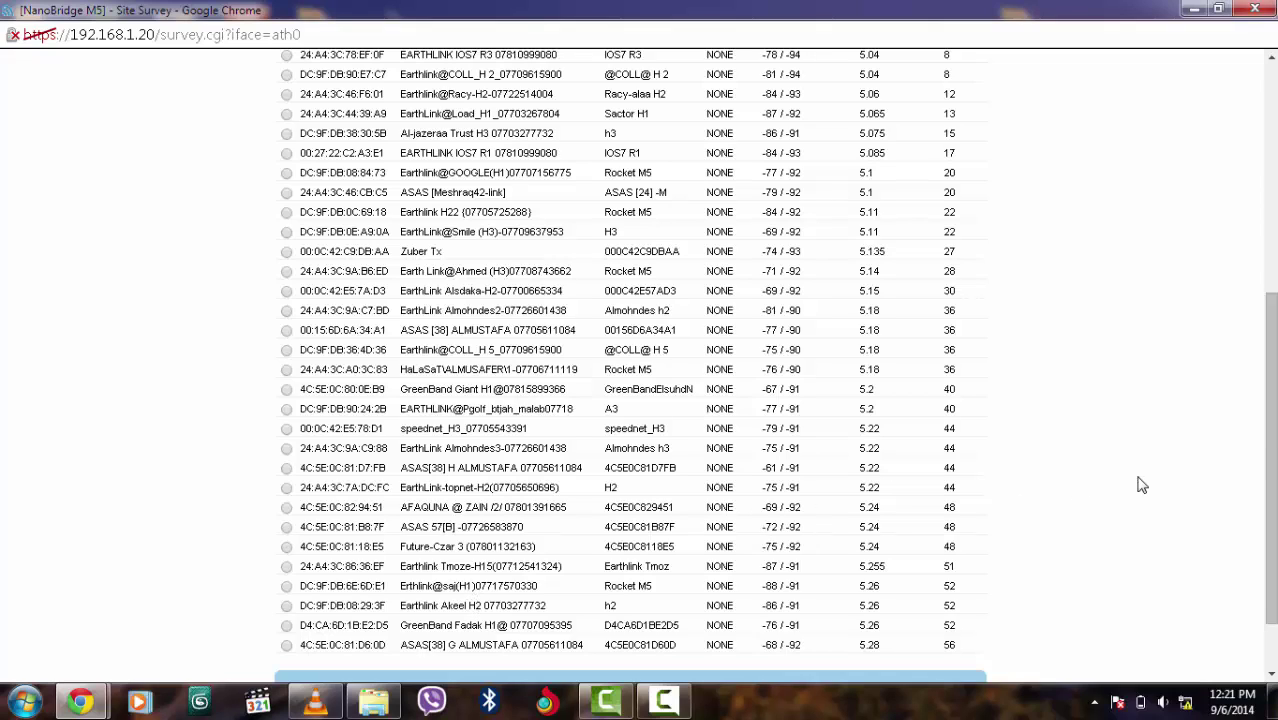
{"action": "scroll", "coordinate": [1273, 444], "scroll_direction": "down", "scroll_amount": 2}
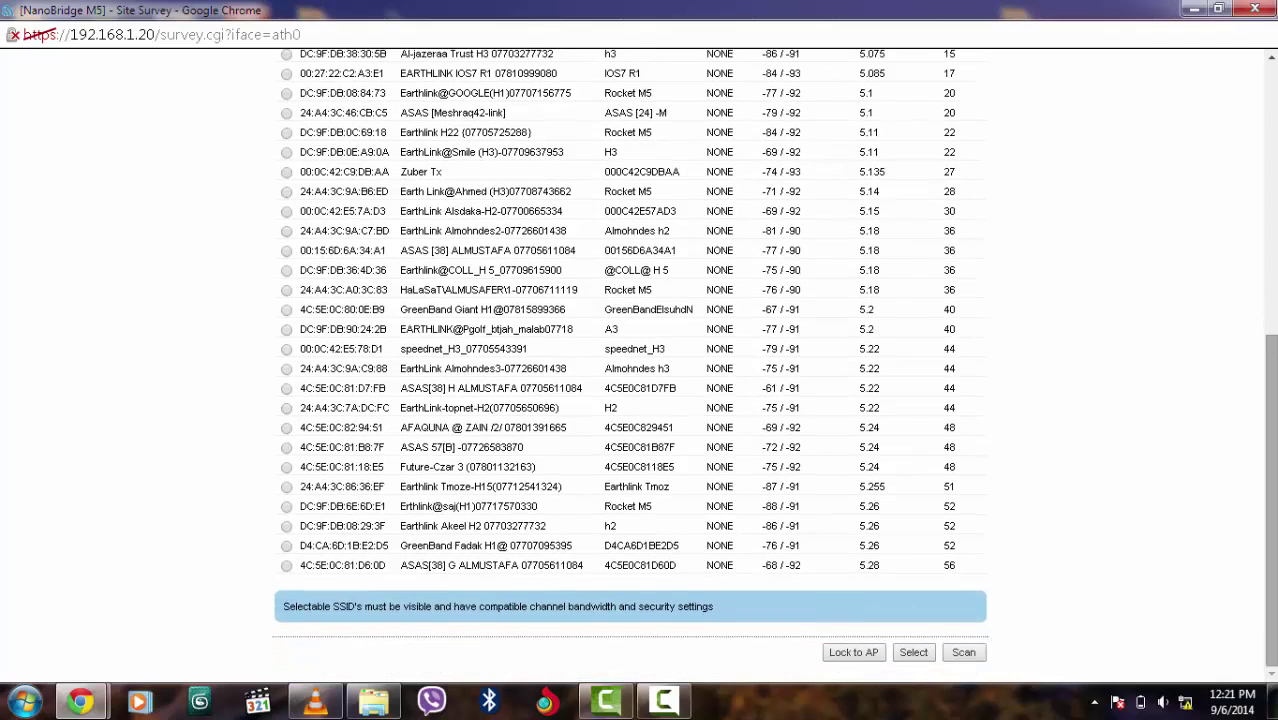
{"action": "left_click", "coordinate": [975, 652]}
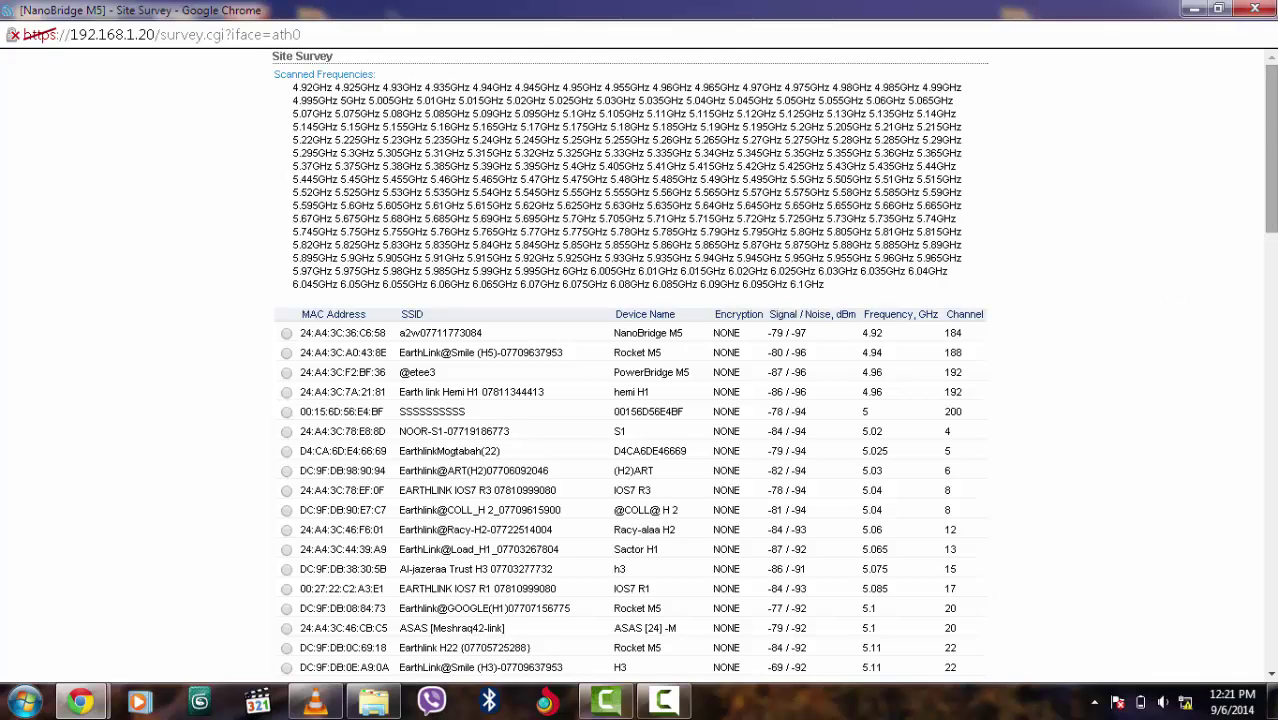
{"action": "left_click_drag", "start_coordinate": [1271, 150], "coordinate": [1271, 586]}
{"action": "left_click_drag", "start_coordinate": [1080, 690], "coordinate": [1080, 690]}
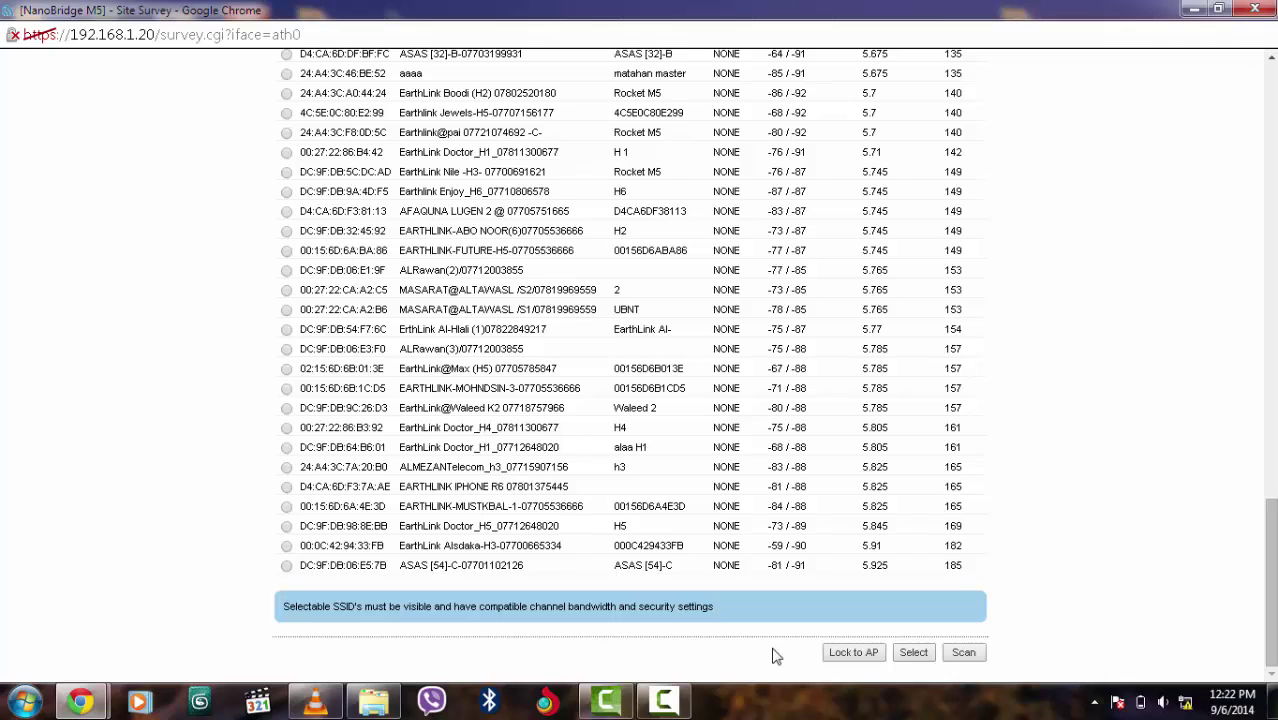
{"action": "left_click", "coordinate": [287, 547]}
Fill the SSID from the chosen EarthLink access point and apply the Station wireless settings
{"action": "left_click", "coordinate": [913, 652]}
{"action": "left_click", "coordinate": [913, 652]}
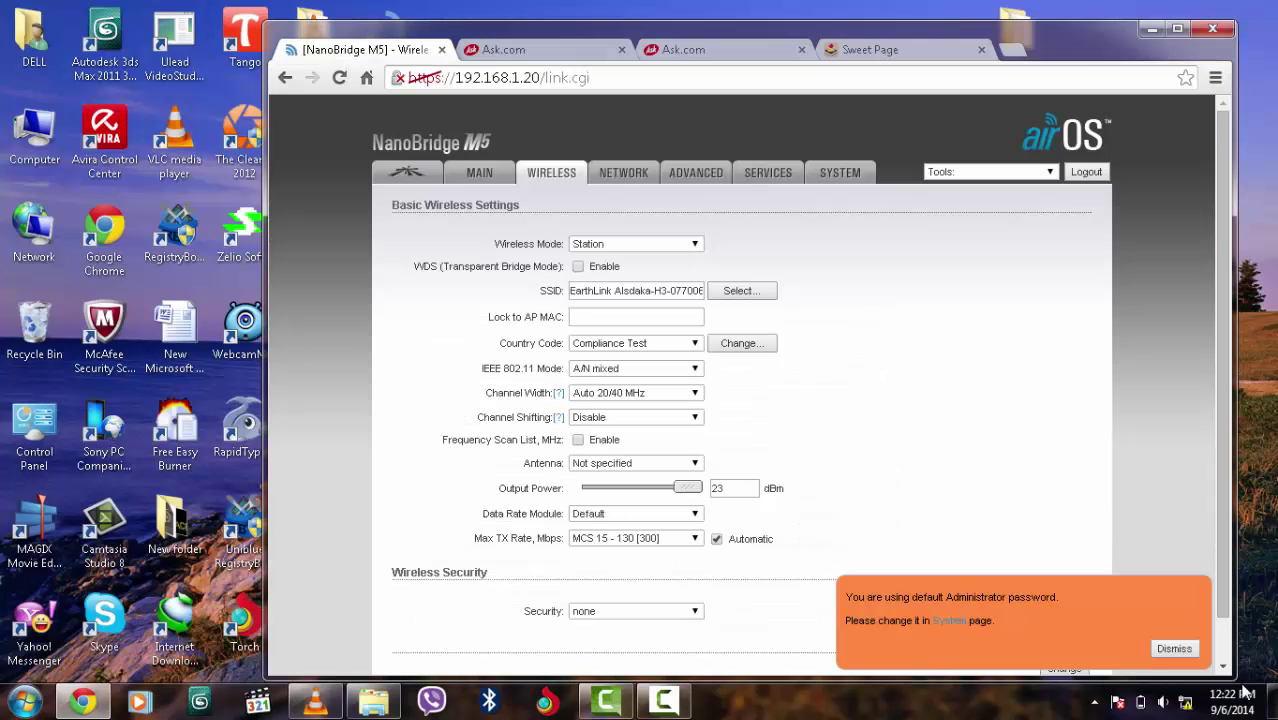
{"action": "left_click", "coordinate": [1174, 648]}
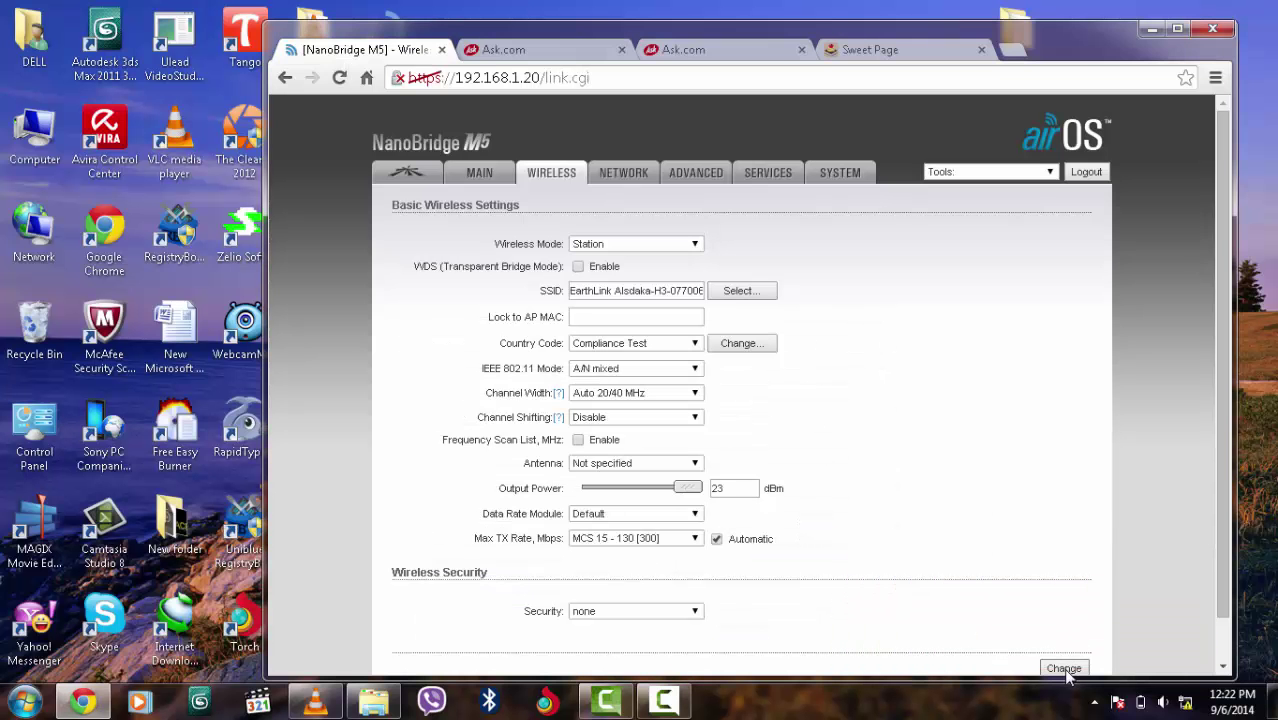
{"action": "left_click", "coordinate": [1065, 670]}
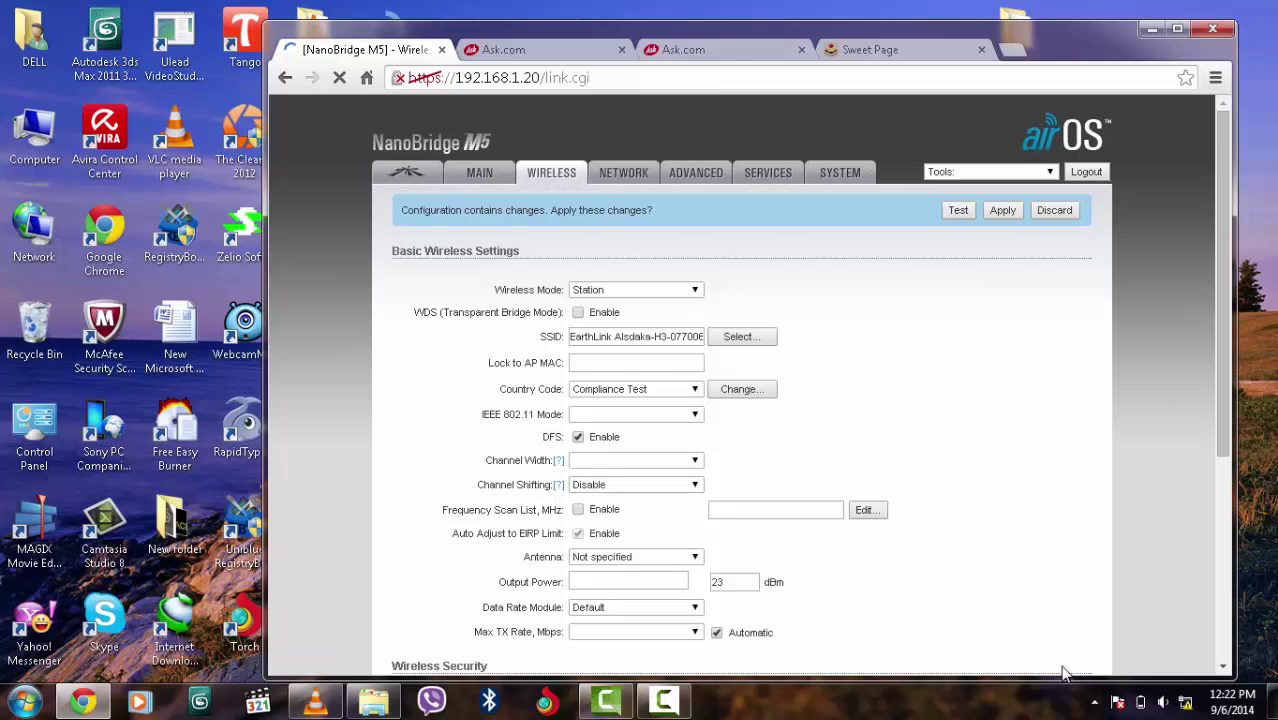
{"action": "left_click", "coordinate": [1003, 211]}
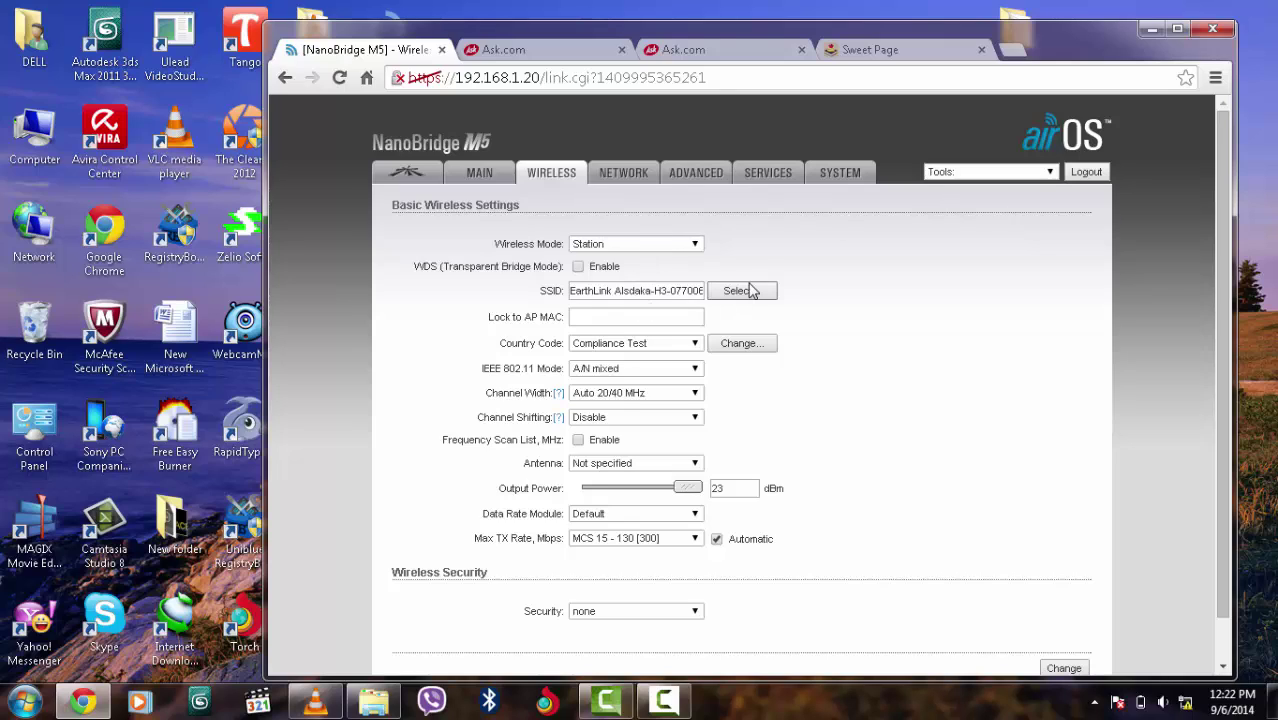
{"action": "left_click", "coordinate": [843, 177]}
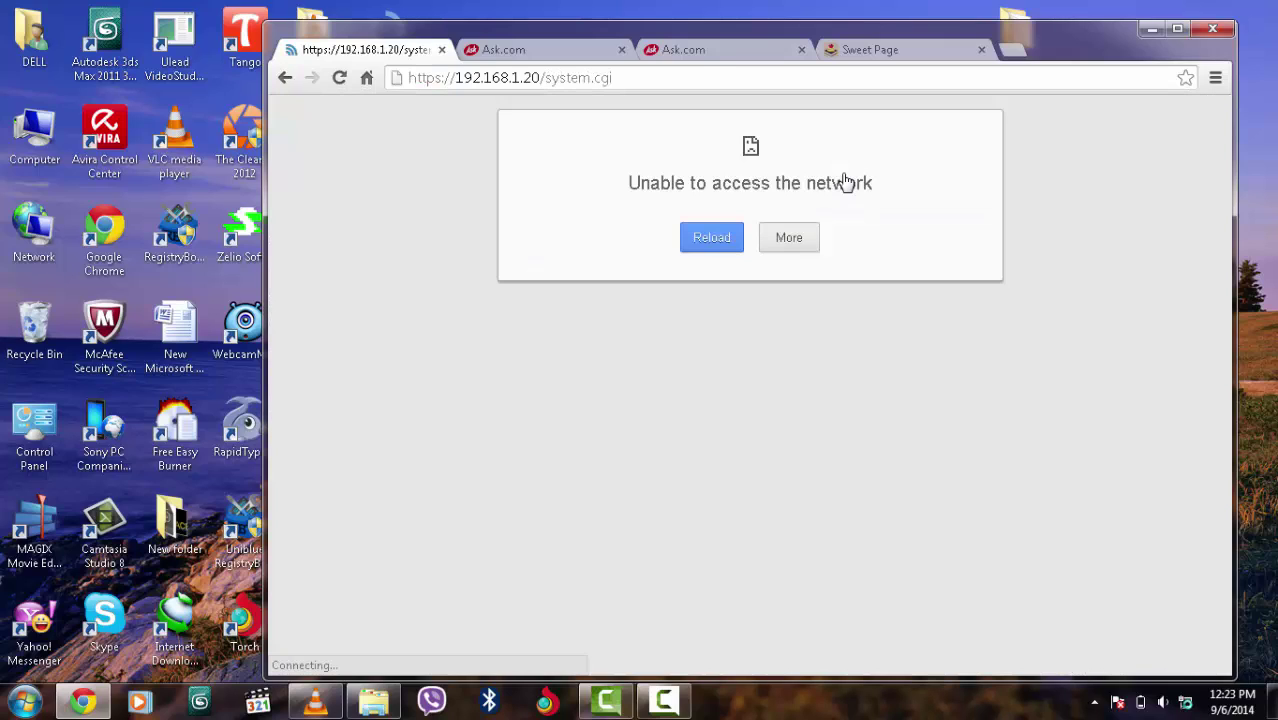
Reload the System page and replace the default administrator password with a new one, saving it
{"action": "left_click", "coordinate": [668, 81]}
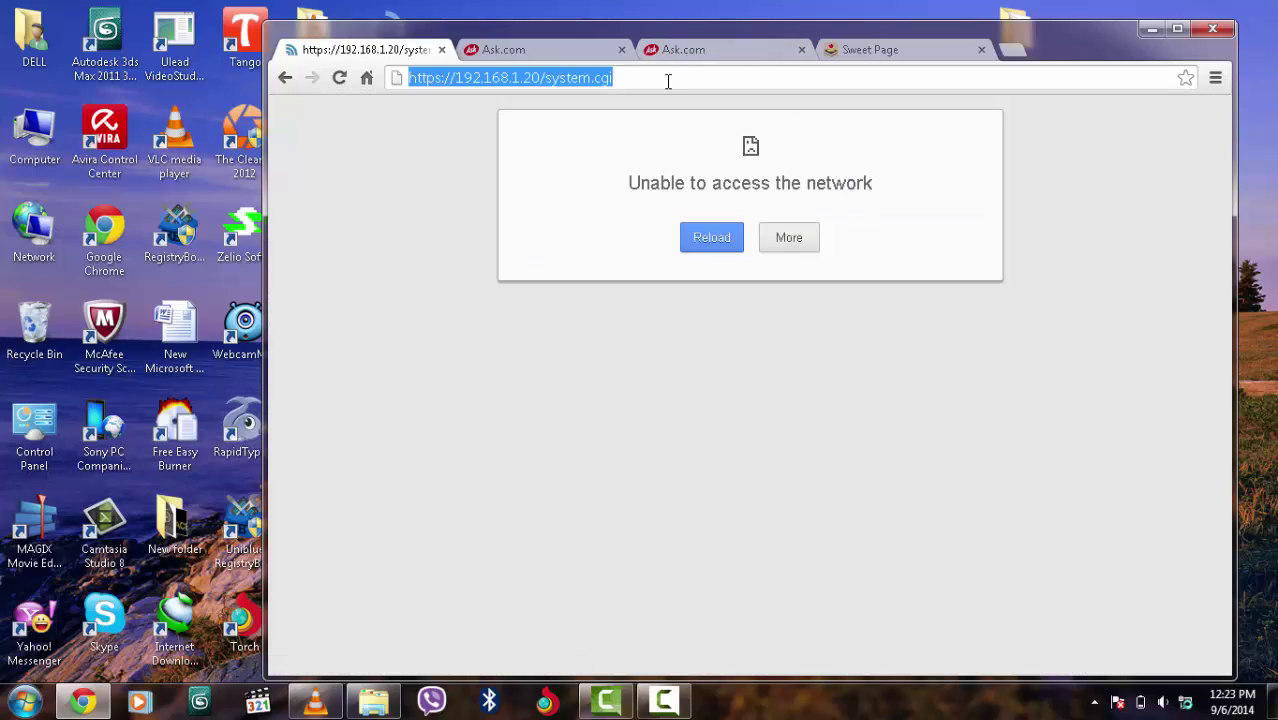
{"action": "key", "text": "Return"}
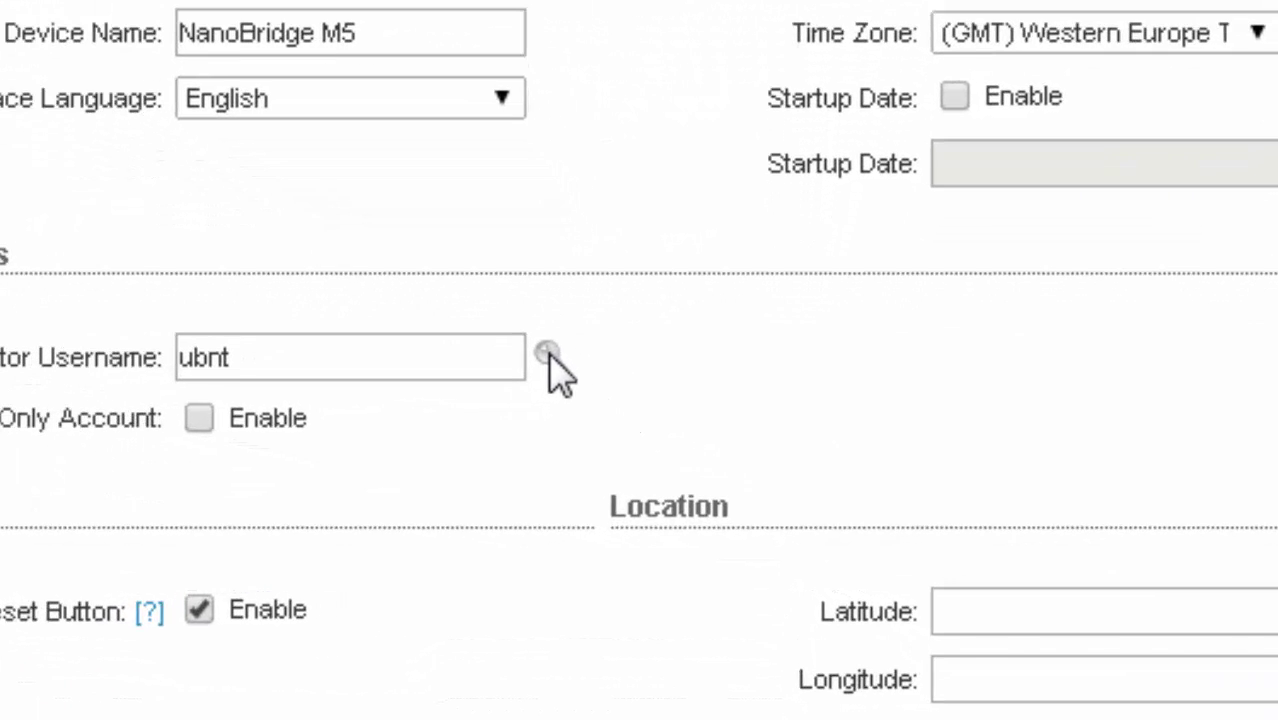
{"action": "left_click", "coordinate": [675, 472]}
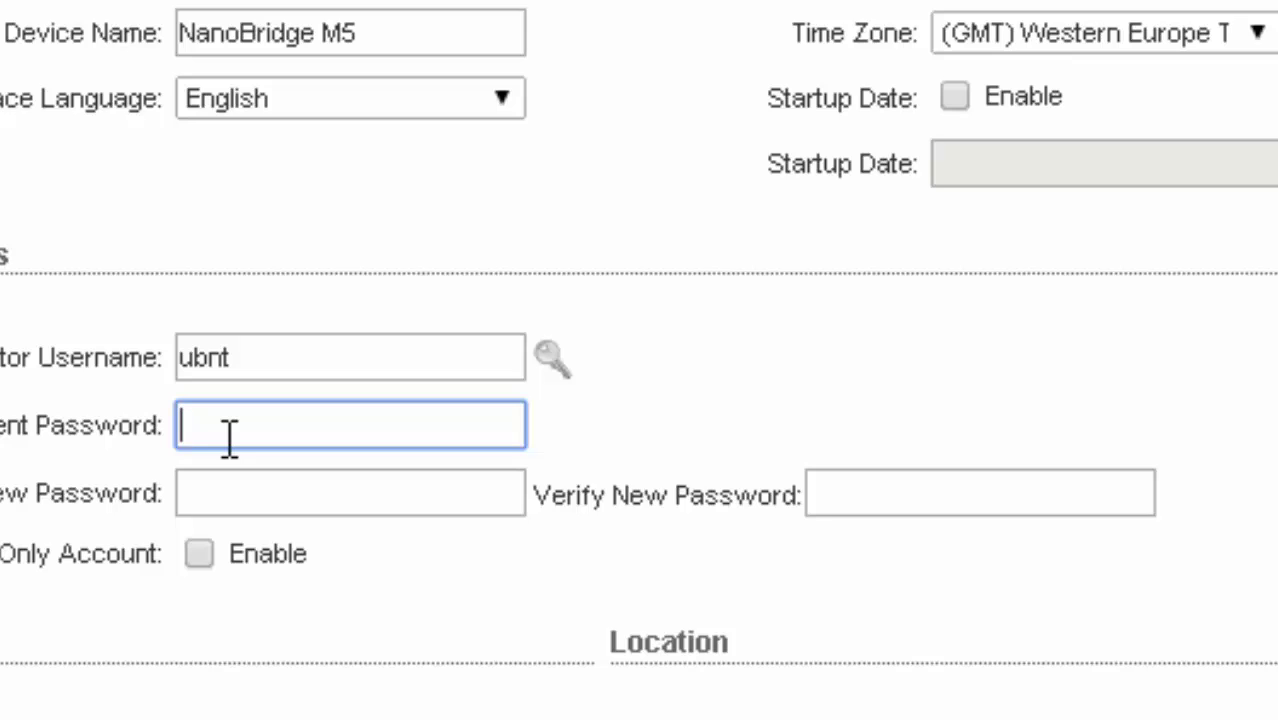
{"action": "type", "text": "ubnt"}
{"action": "left_click", "coordinate": [200, 556]}
{"action": "left_click", "coordinate": [203, 556]}
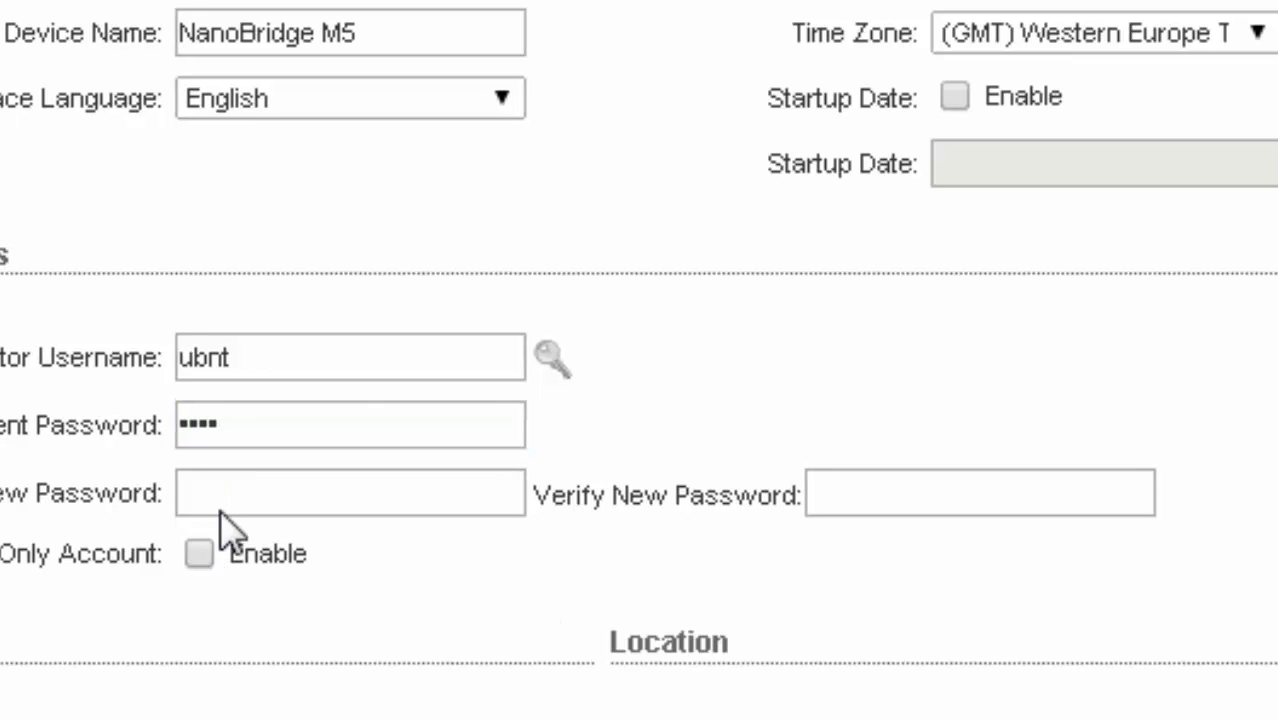
{"action": "left_click", "coordinate": [231, 494]}
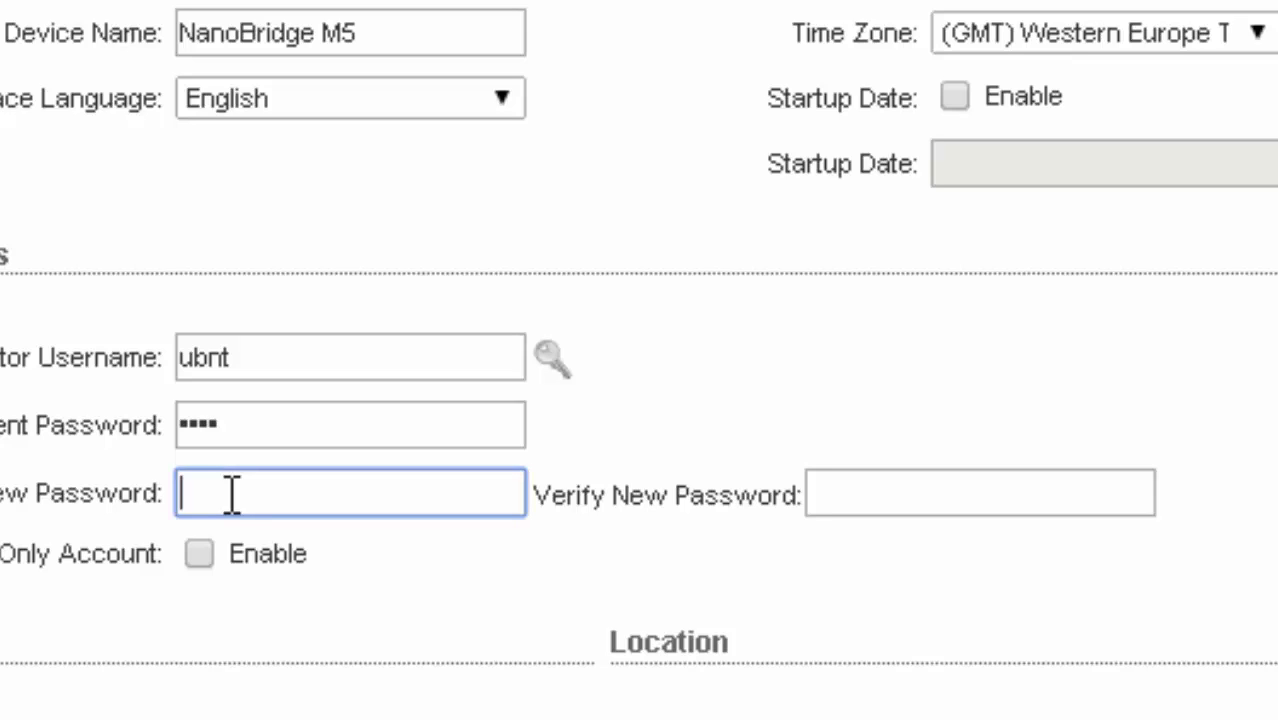
{"action": "type", "text": "••••"}
{"action": "left_click", "coordinate": [915, 476]}
{"action": "type", "text": "•"}
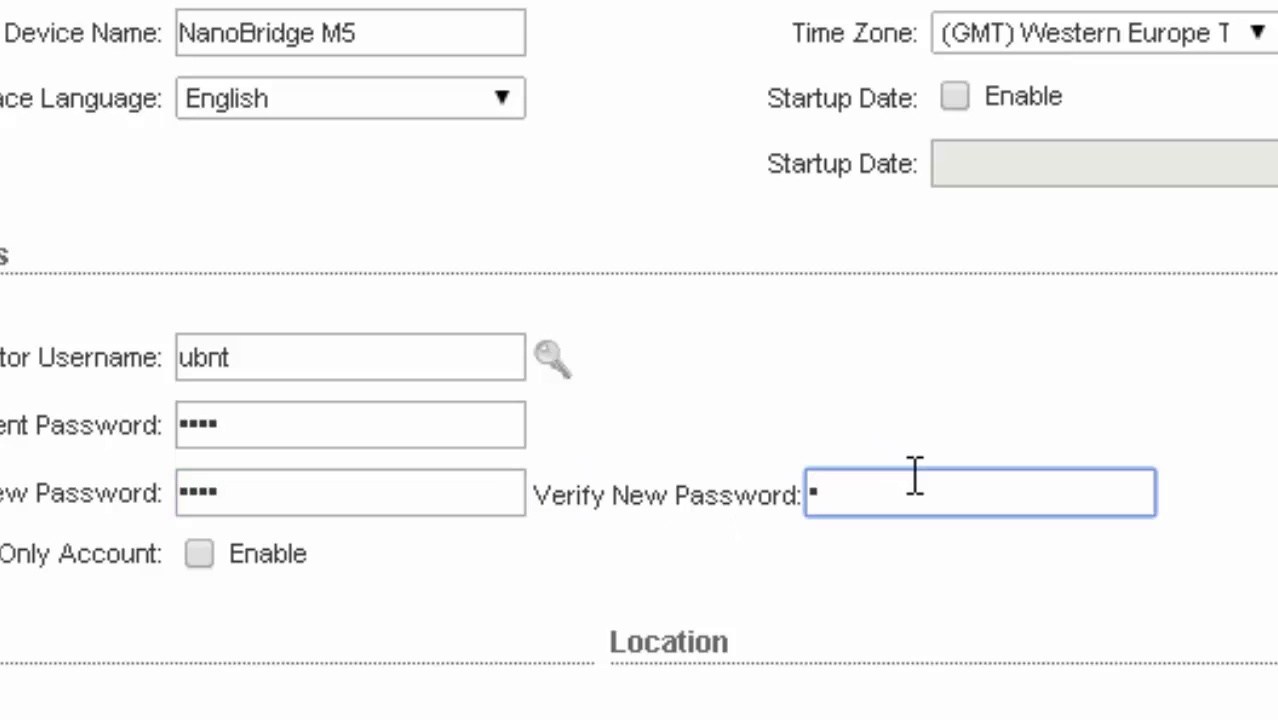
{"action": "type", "text": "•••"}
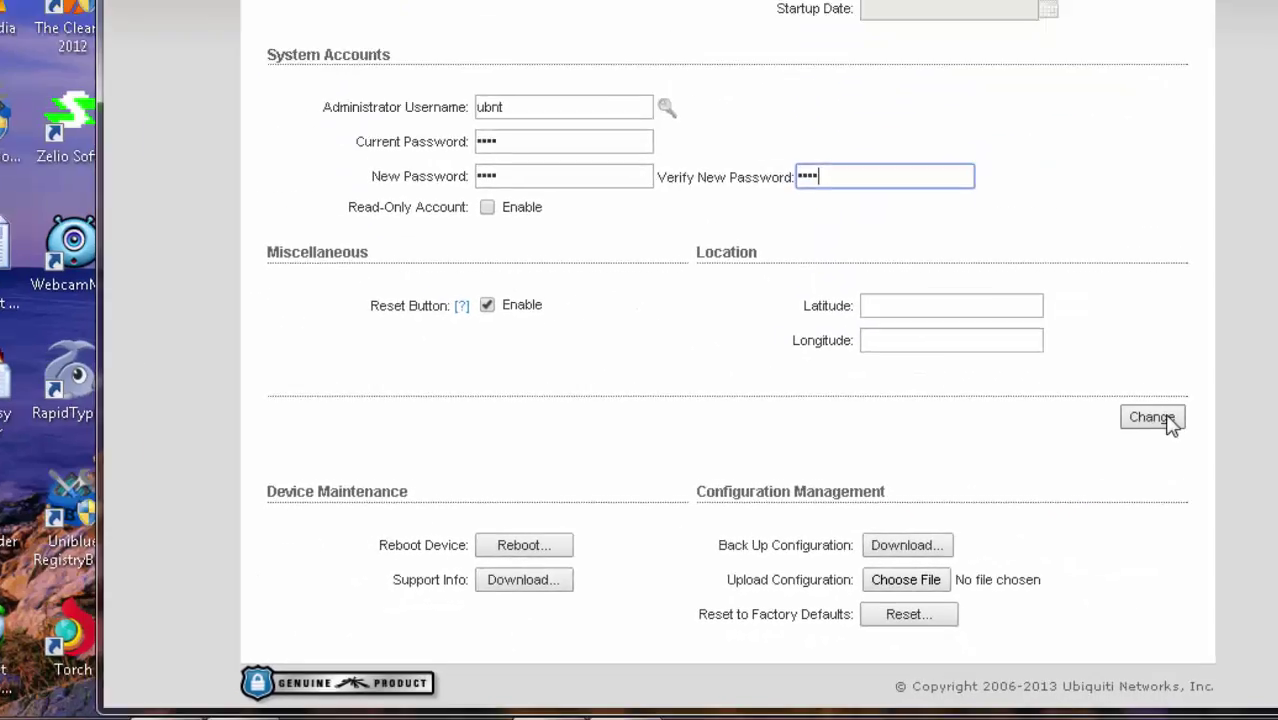
{"action": "left_click", "coordinate": [1070, 457]}
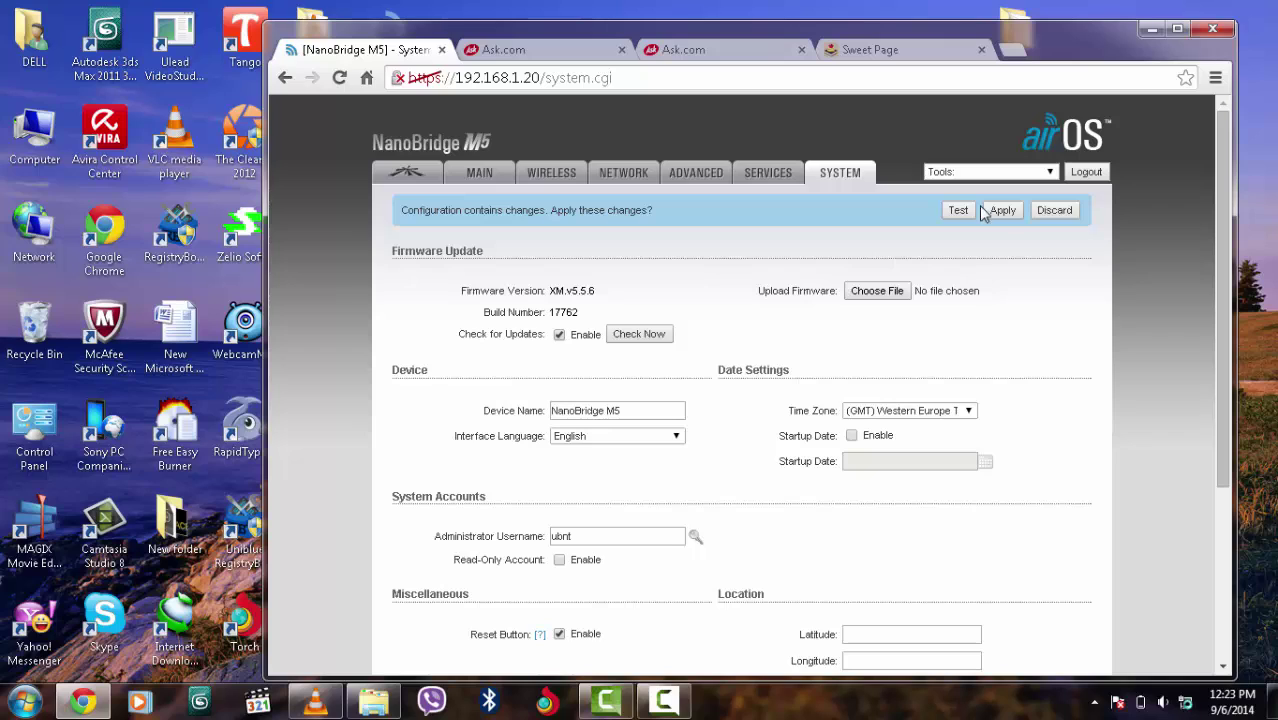
Apply the password change and reload 192.168.1.20 to view the Main status page
{"action": "left_click", "coordinate": [1003, 212]}
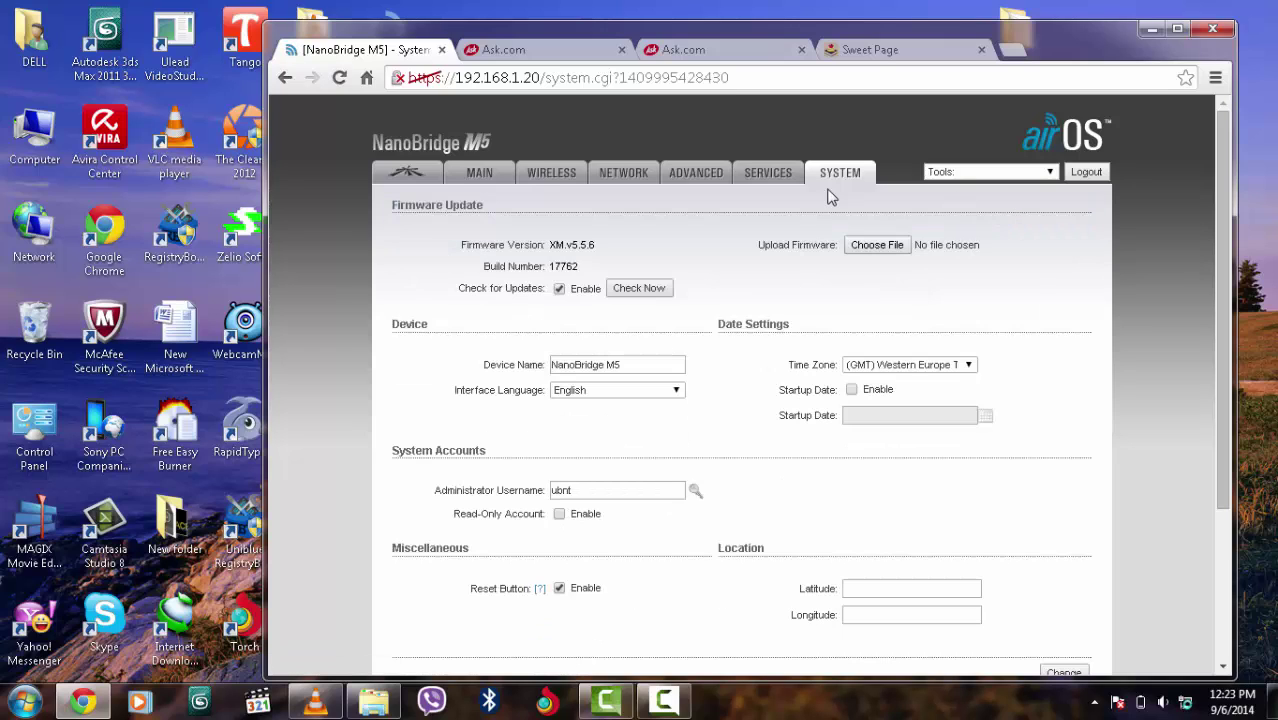
{"action": "left_click", "coordinate": [541, 182]}
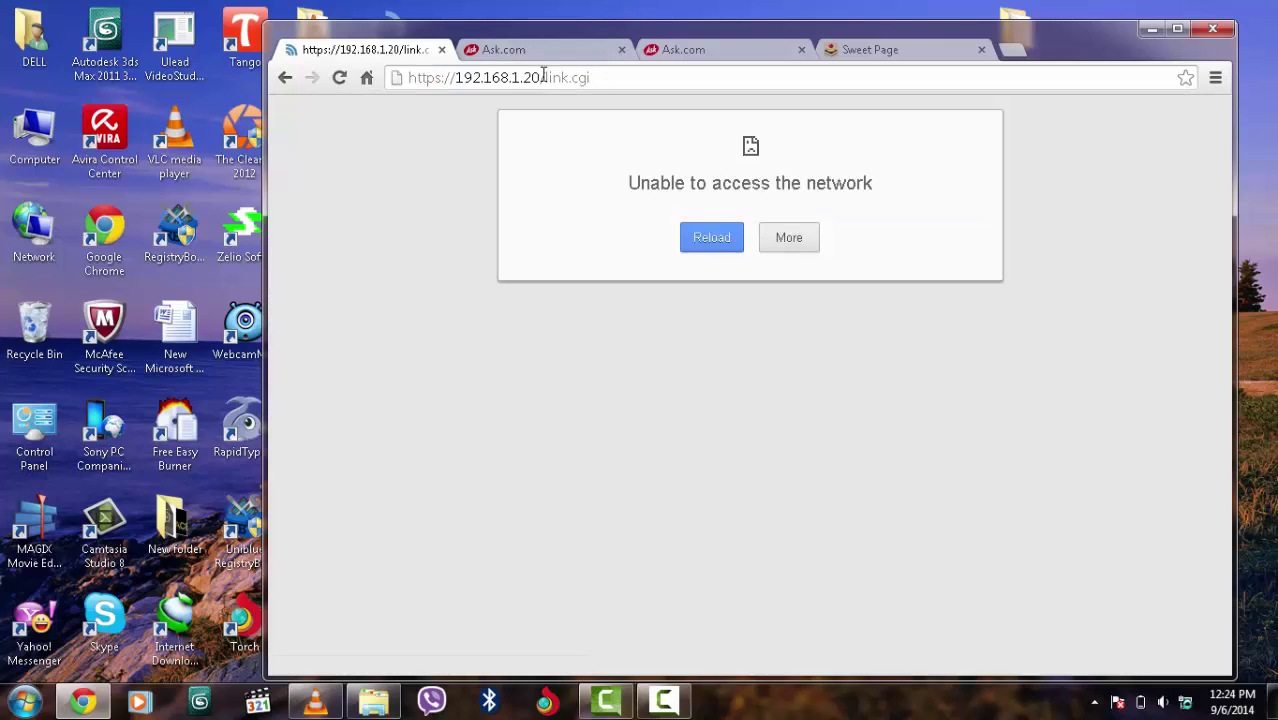
{"action": "left_click", "coordinate": [541, 77]}
{"action": "key", "text": "Return"}
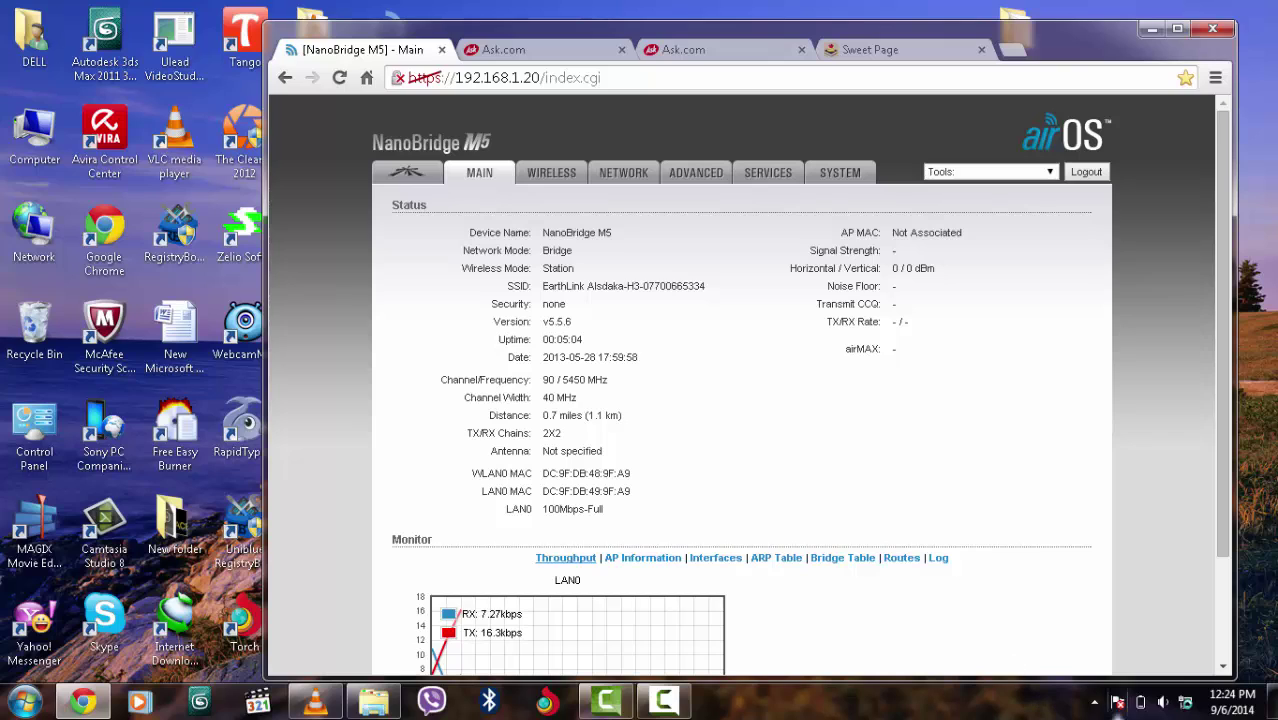
{"action": "right_click", "coordinate": [1186, 706]}
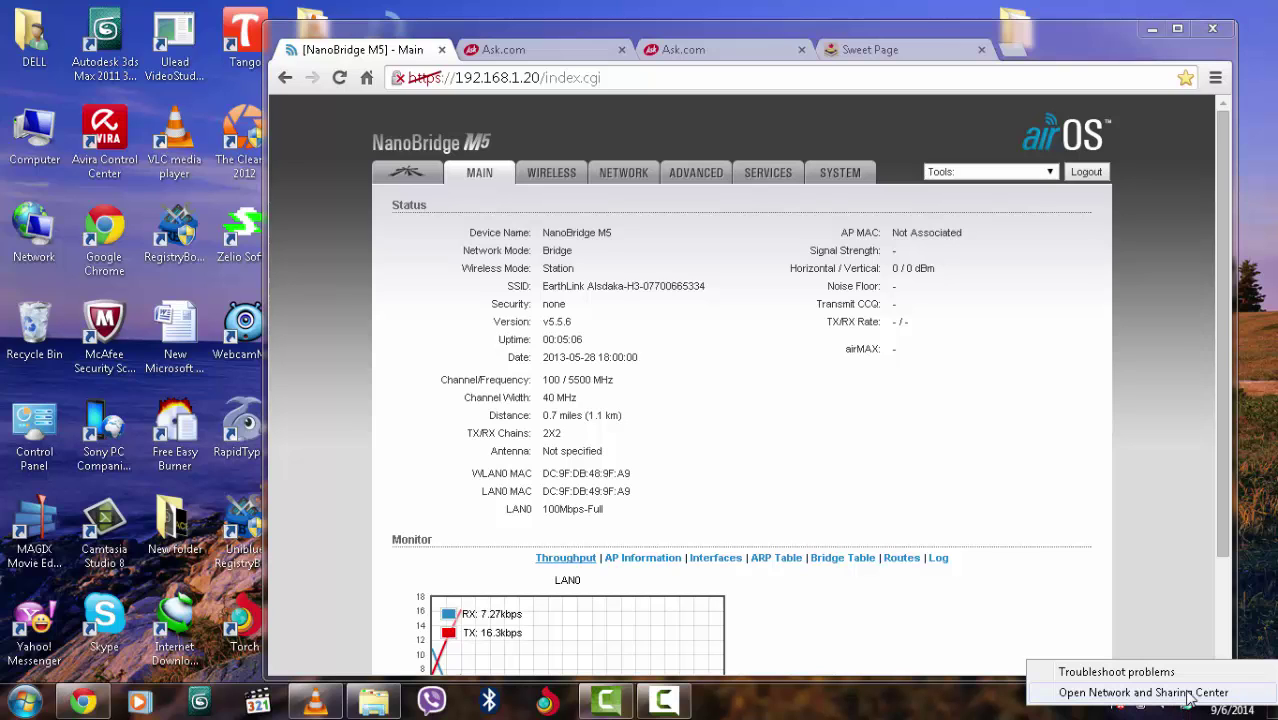
Open the IPv4 settings of the Local Area Connection from Network and Sharing Center
{"action": "left_click", "coordinate": [1143, 692]}
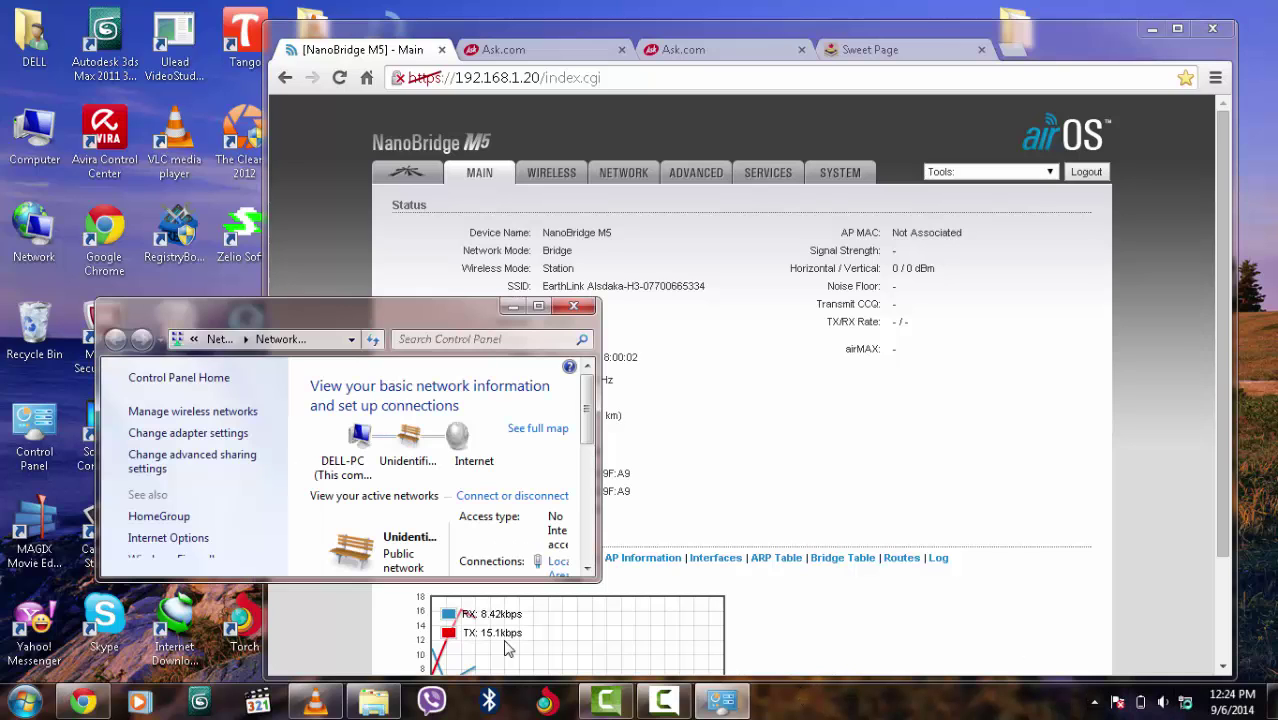
{"action": "left_click", "coordinate": [240, 443]}
{"action": "left_click", "coordinate": [210, 463]}
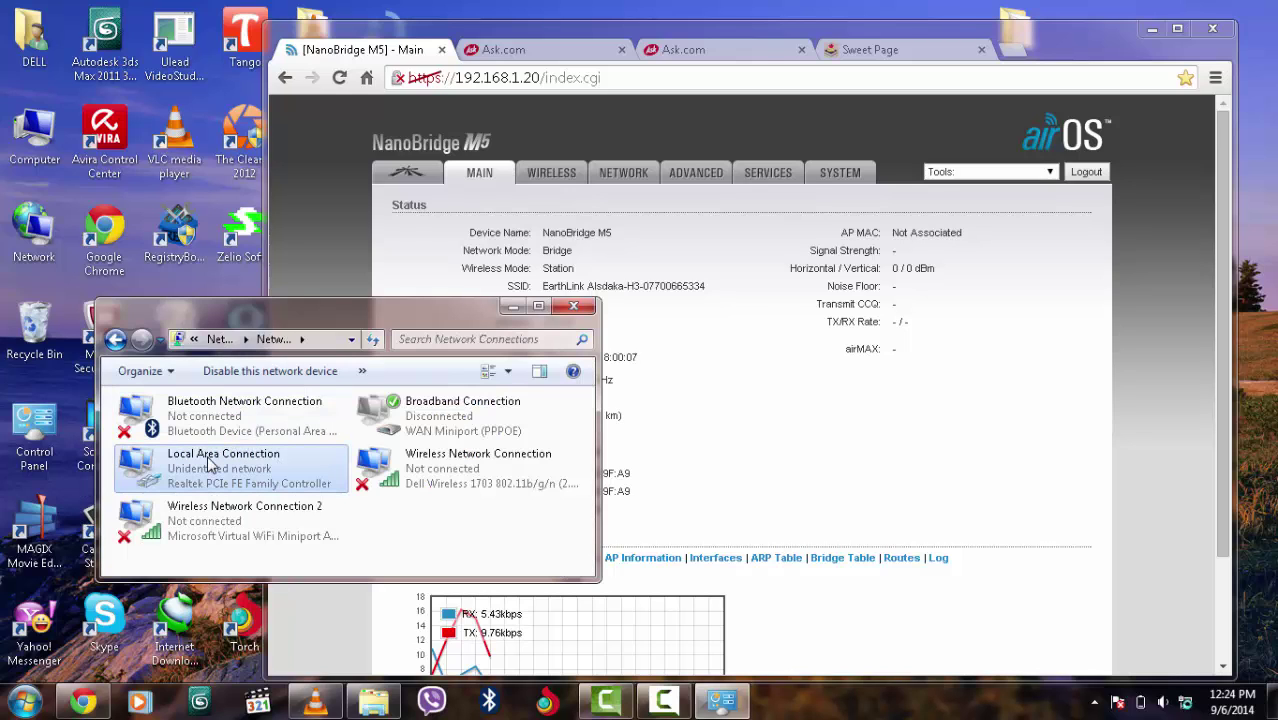
{"action": "double_click", "coordinate": [210, 463]}
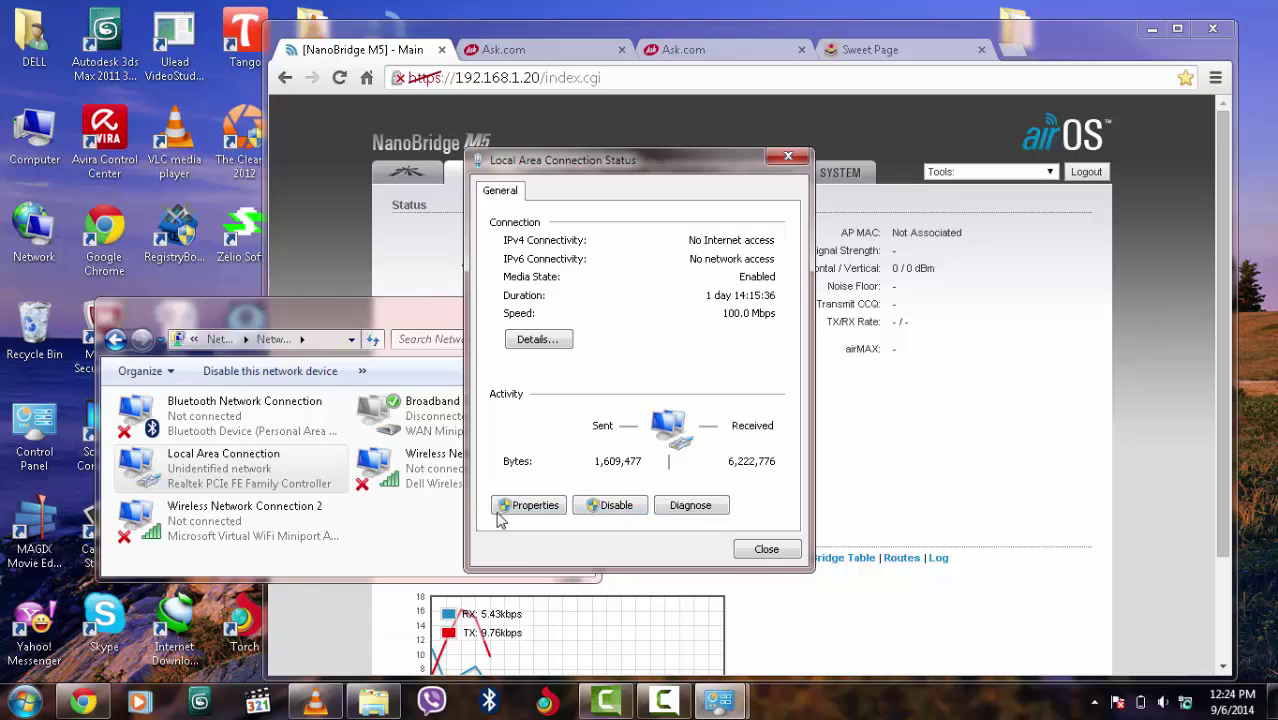
{"action": "left_click", "coordinate": [530, 507]}
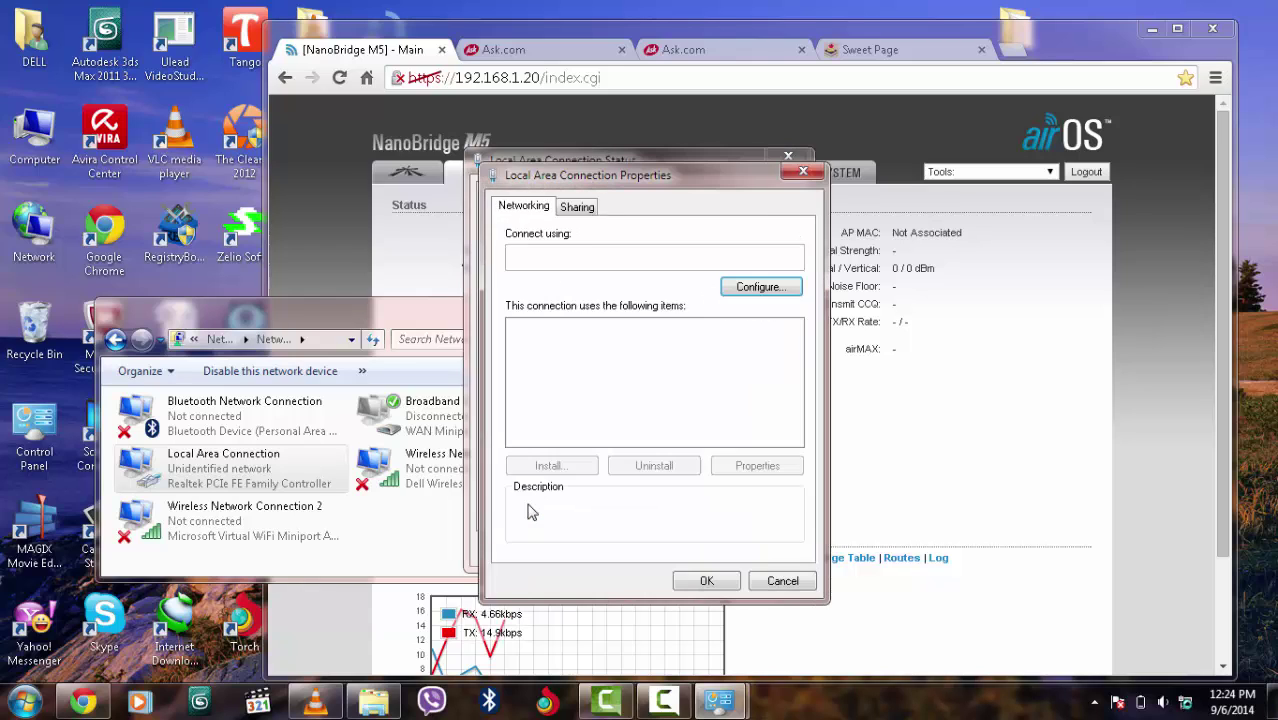
{"action": "double_click", "coordinate": [631, 391]}
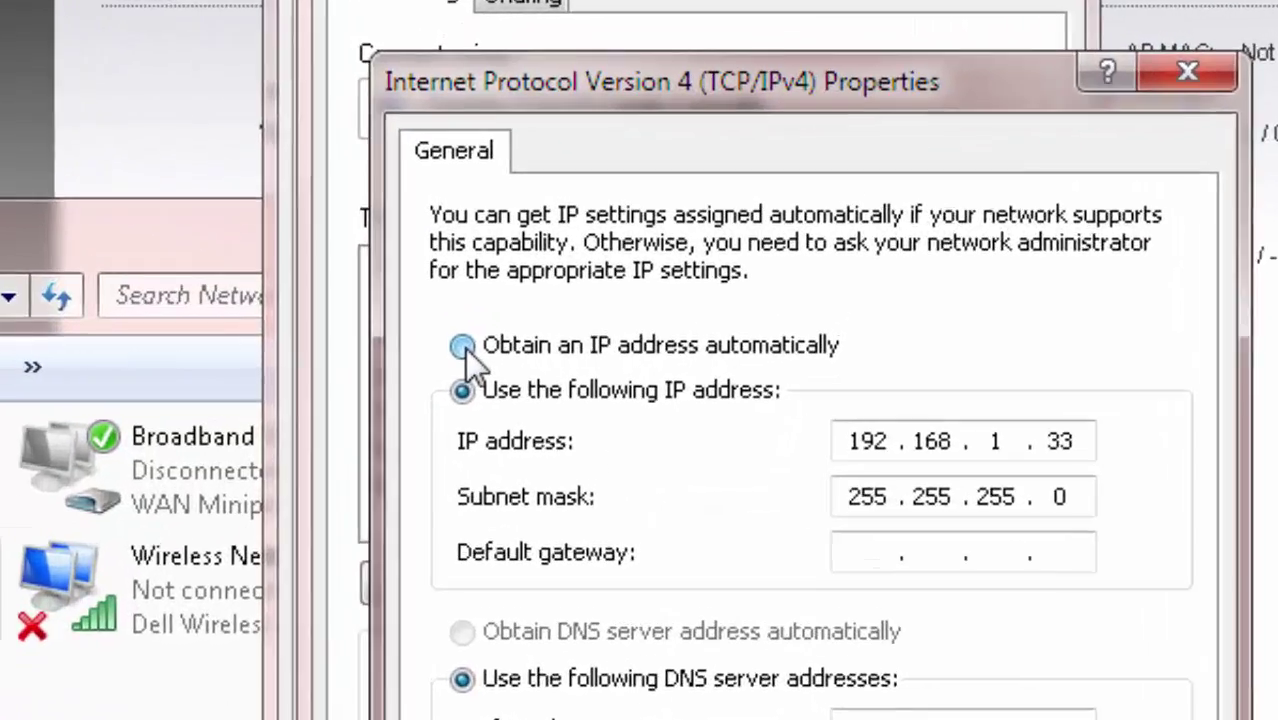
Switch IPv4 to obtain an IP address automatically, confirm, and close the windows and browser
{"action": "left_click", "coordinate": [551, 362]}
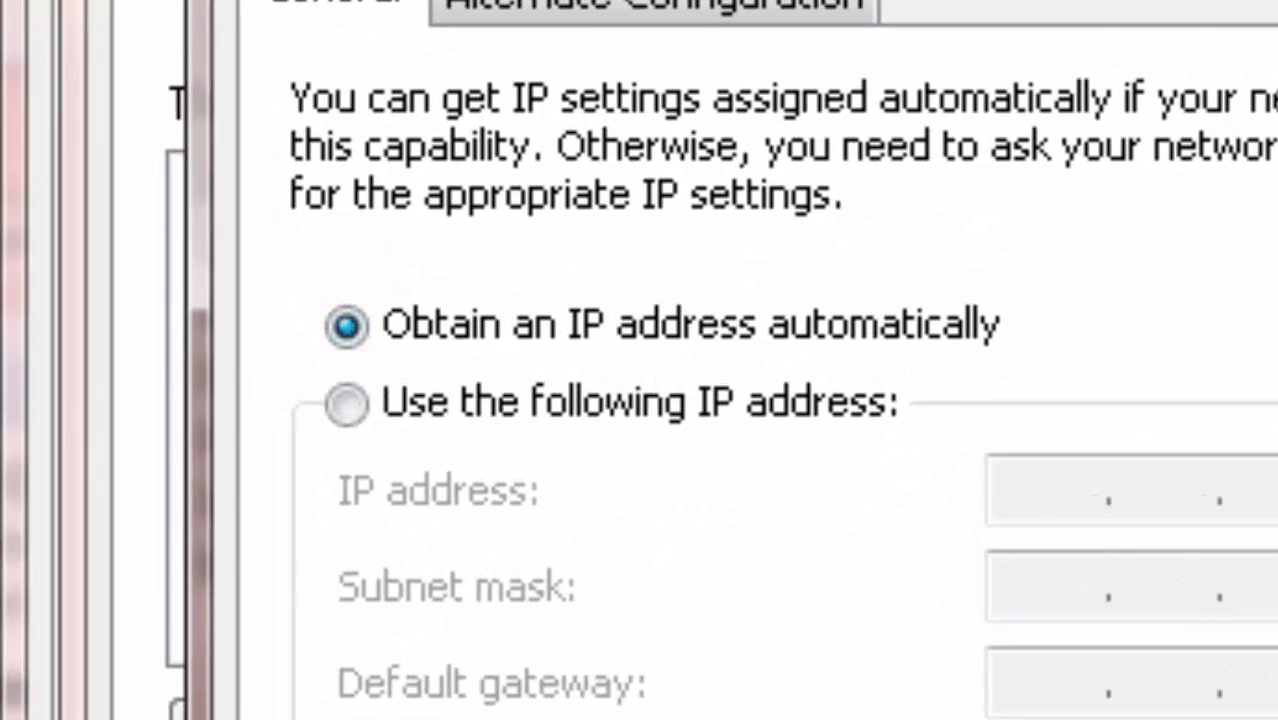
{"action": "key", "text": "Return"}
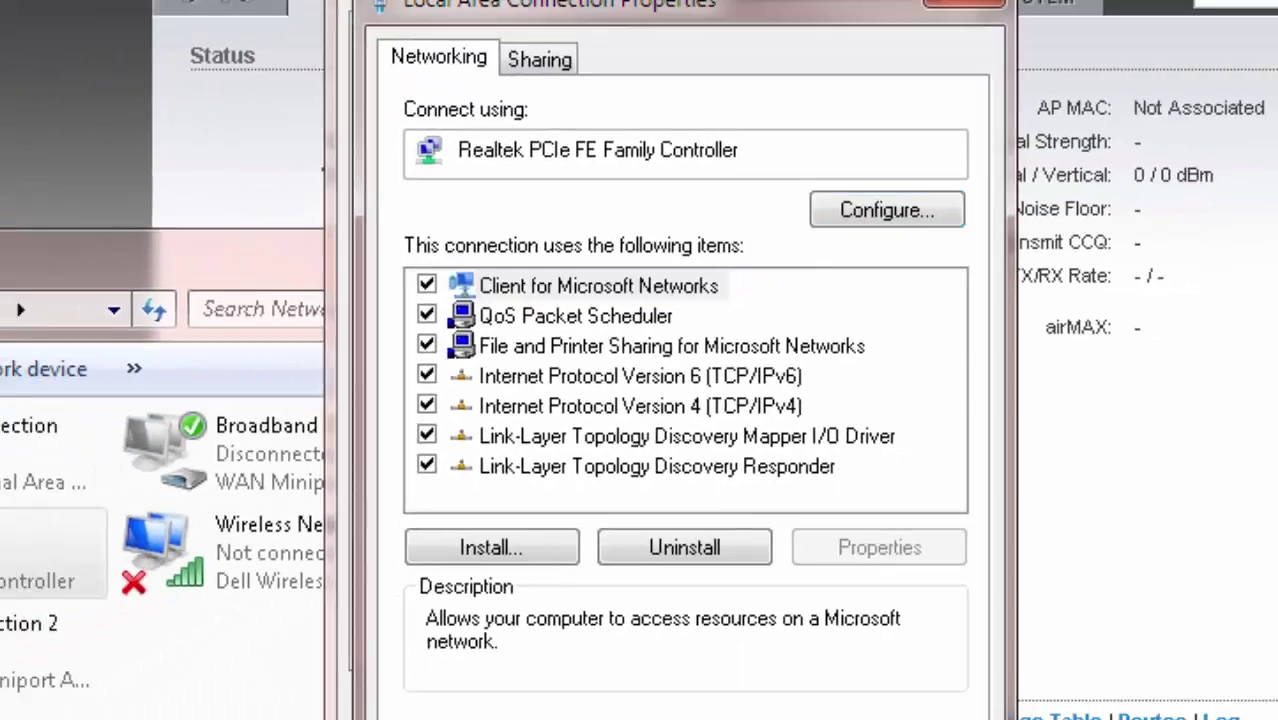
{"action": "left_click", "coordinate": [716, 587]}
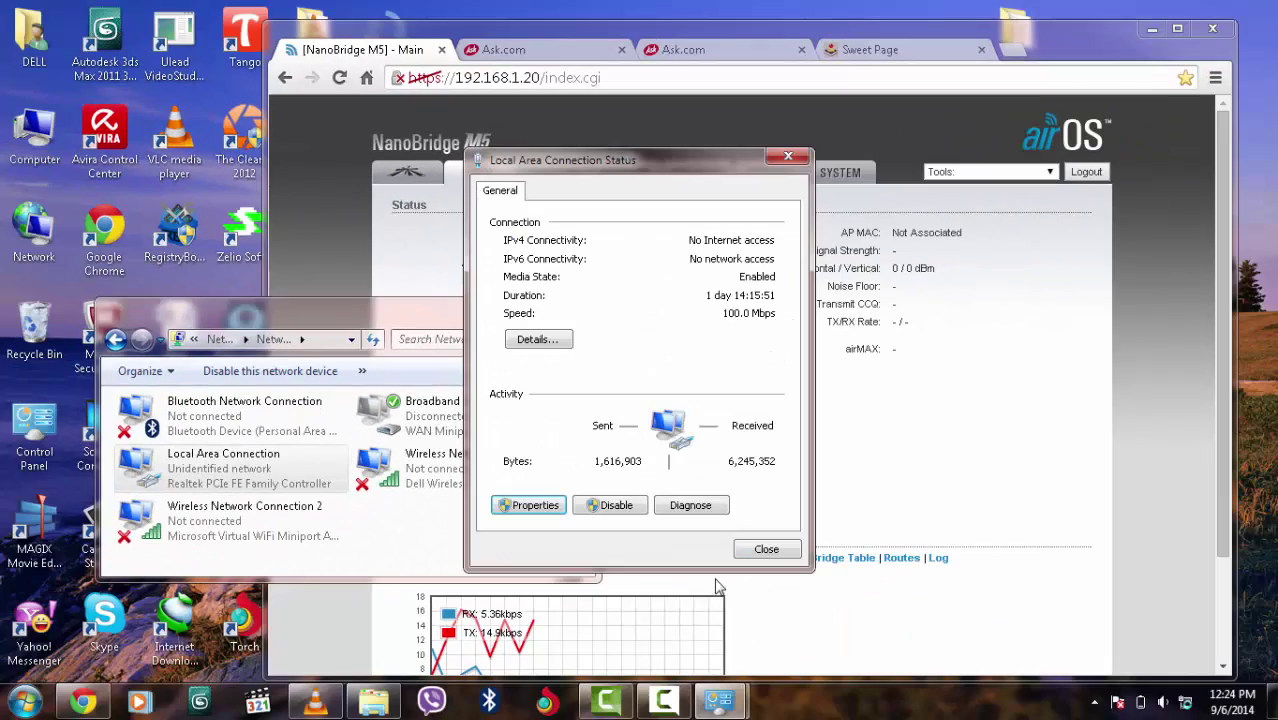
{"action": "left_click", "coordinate": [766, 549]}
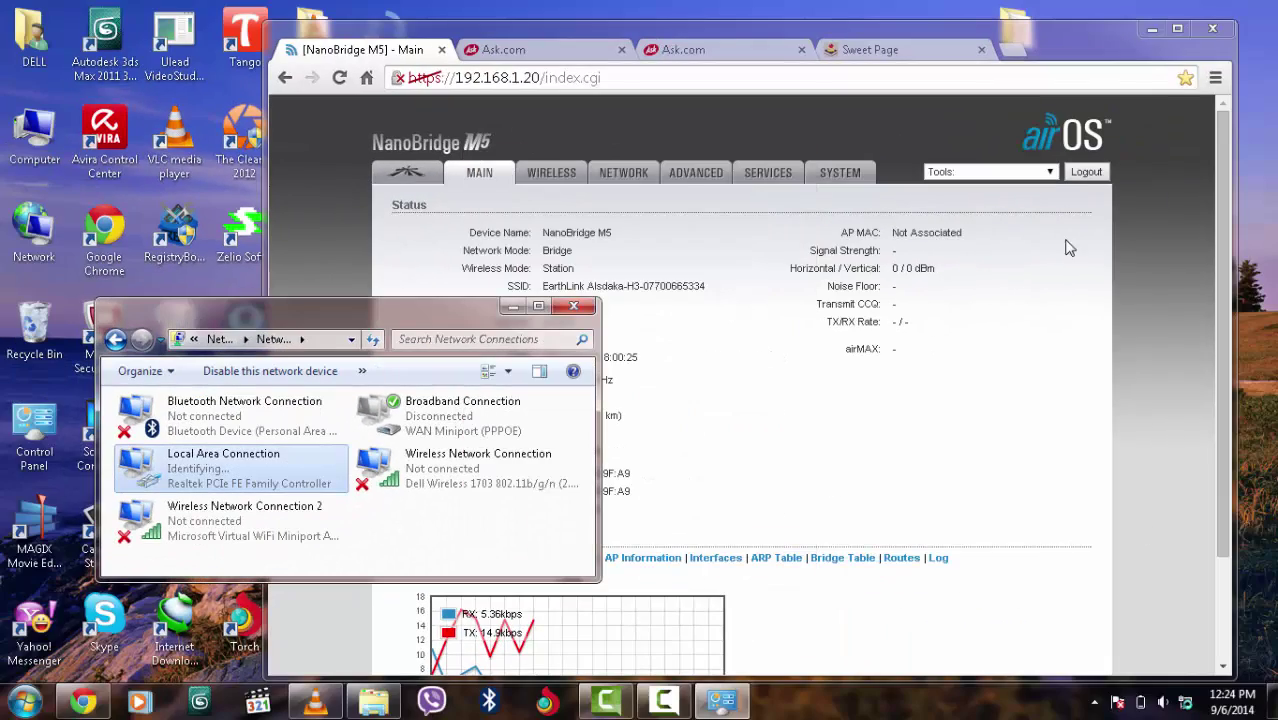
{"action": "left_click", "coordinate": [1211, 28]}
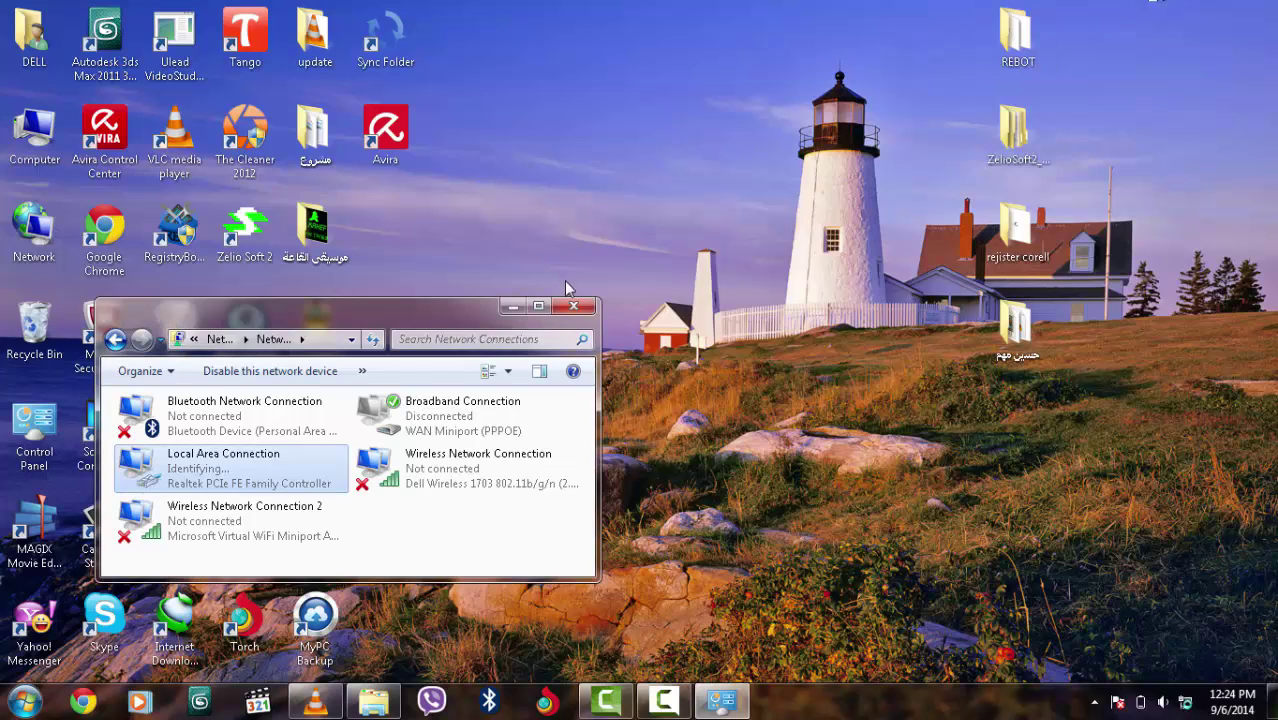
Connect the Broadband Connection from the tray network list using its saved login
{"action": "left_click", "coordinate": [578, 308]}
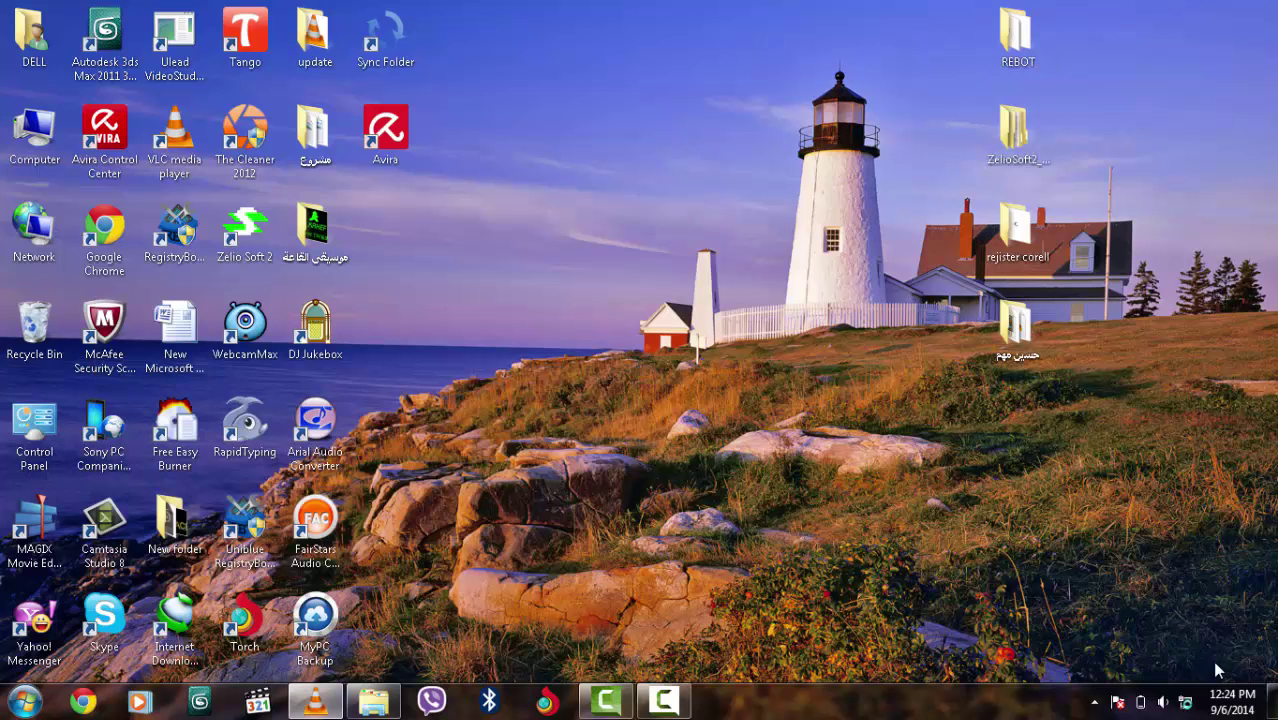
{"action": "mouse_move", "coordinate": [1188, 706]}
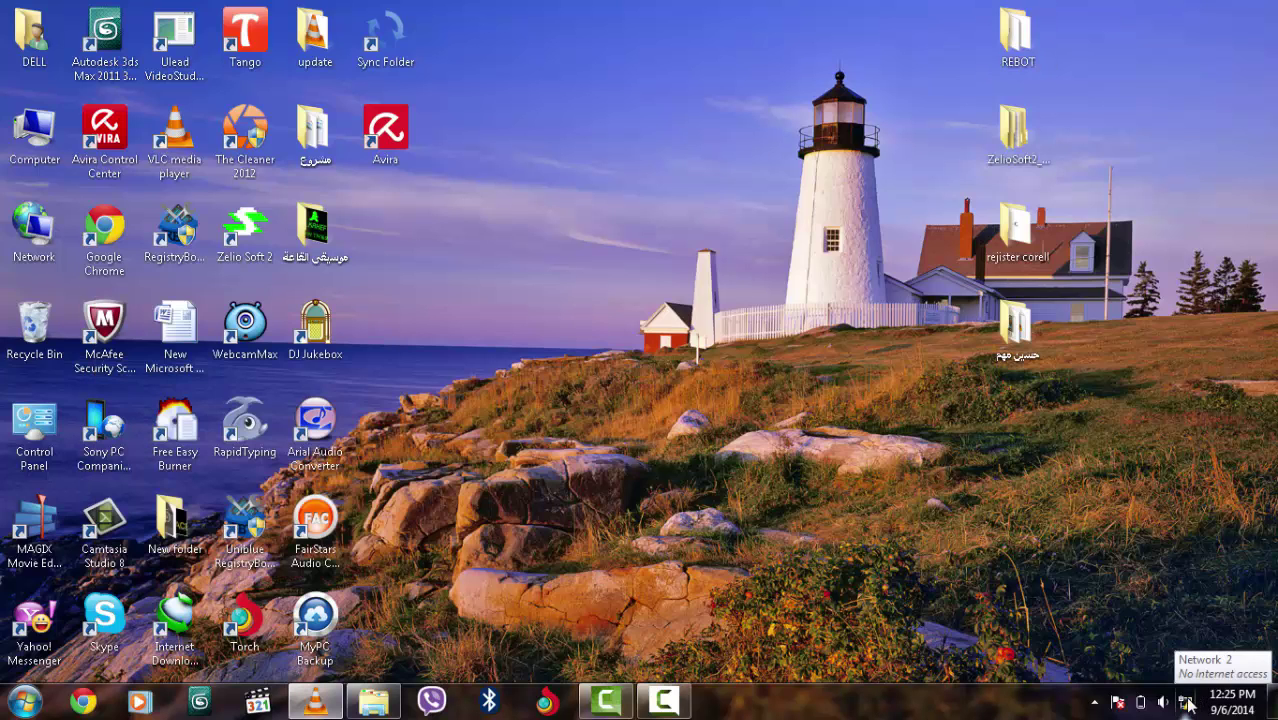
{"action": "left_click", "coordinate": [1184, 706]}
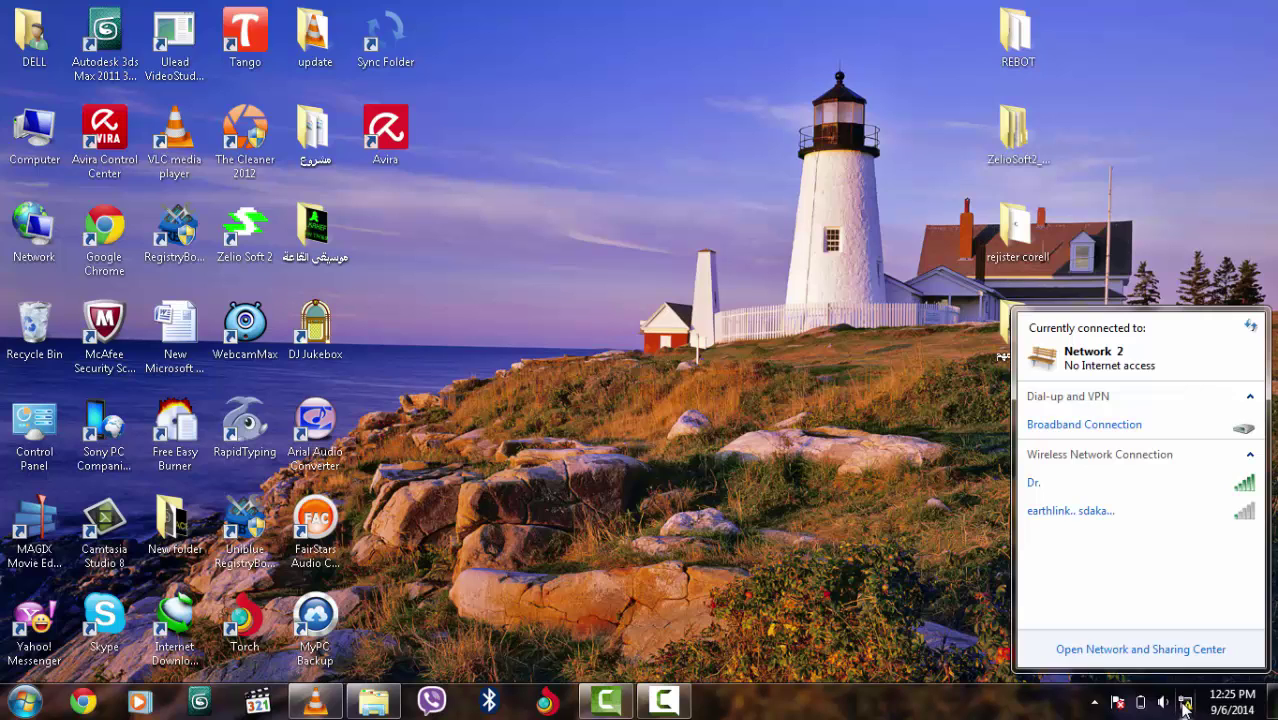
{"action": "left_click", "coordinate": [1171, 428]}
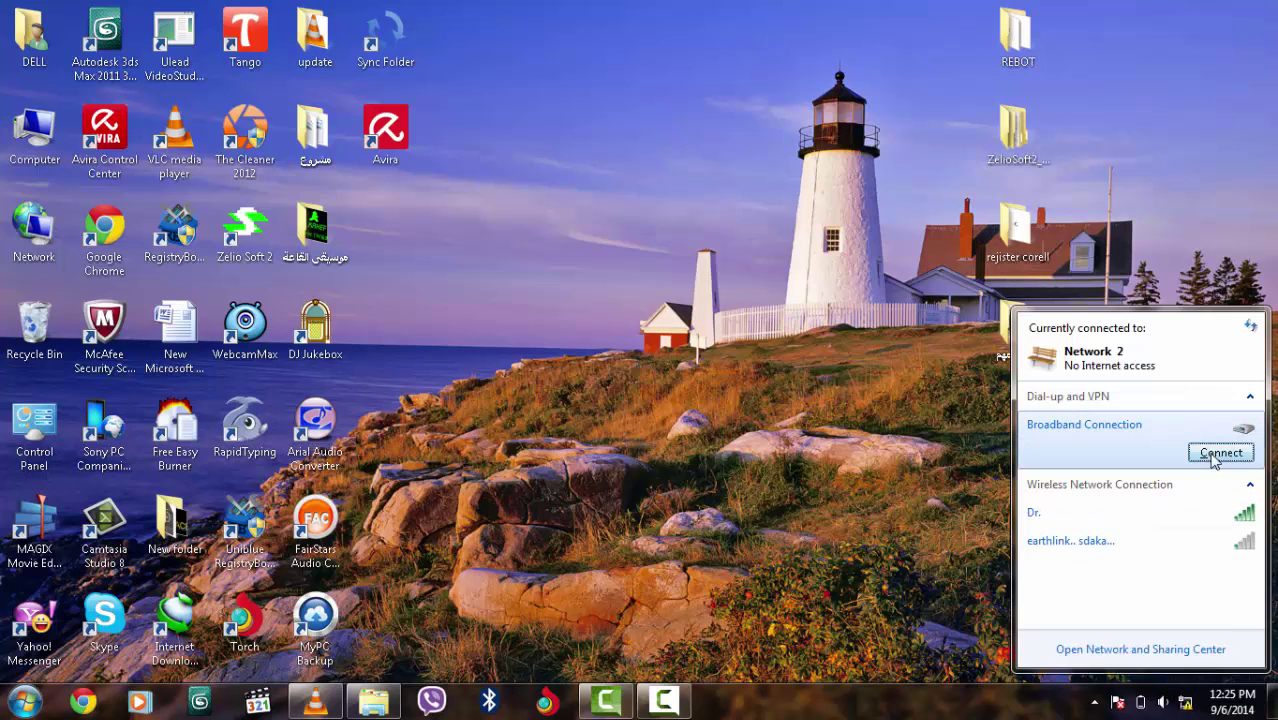
{"action": "left_click", "coordinate": [1218, 457]}
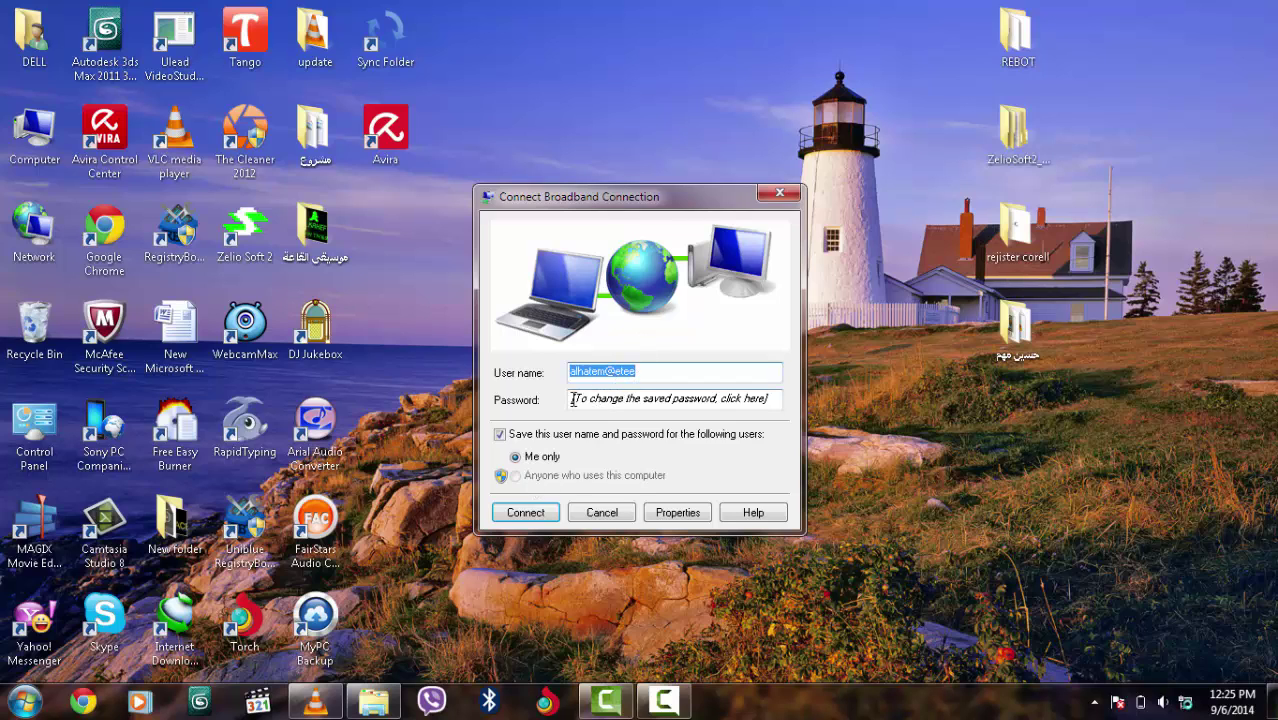
{"action": "left_click", "coordinate": [528, 514]}
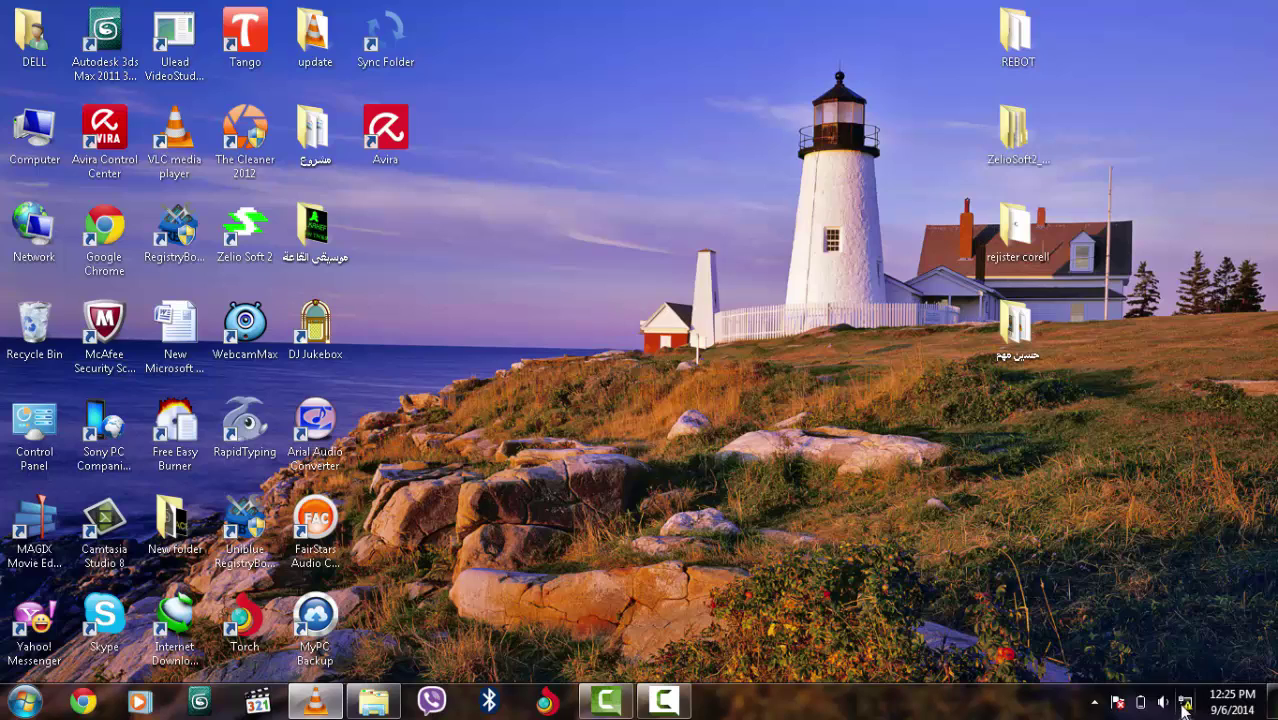
{"action": "mouse_move", "coordinate": [1188, 706]}
Load Facebook in Chrome, then reach a user's profile by appending the profile name to the address
{"action": "left_click", "coordinate": [95, 702]}
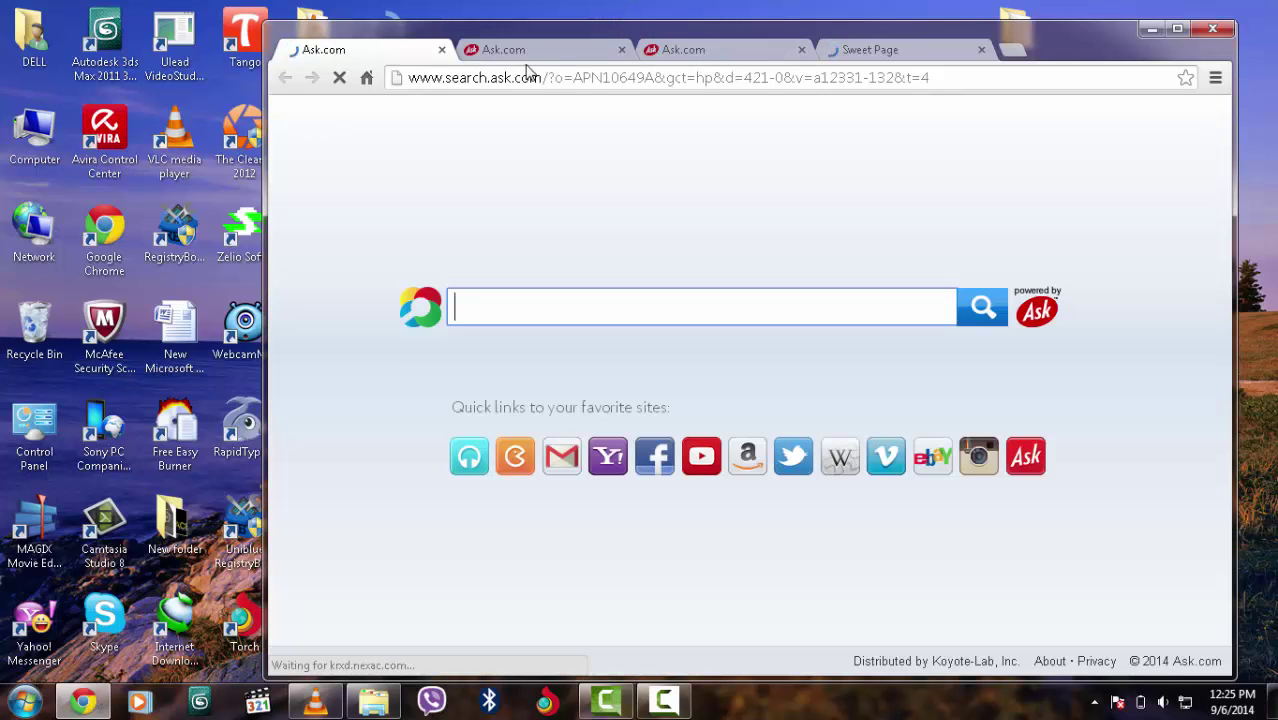
{"action": "left_click", "coordinate": [656, 456]}
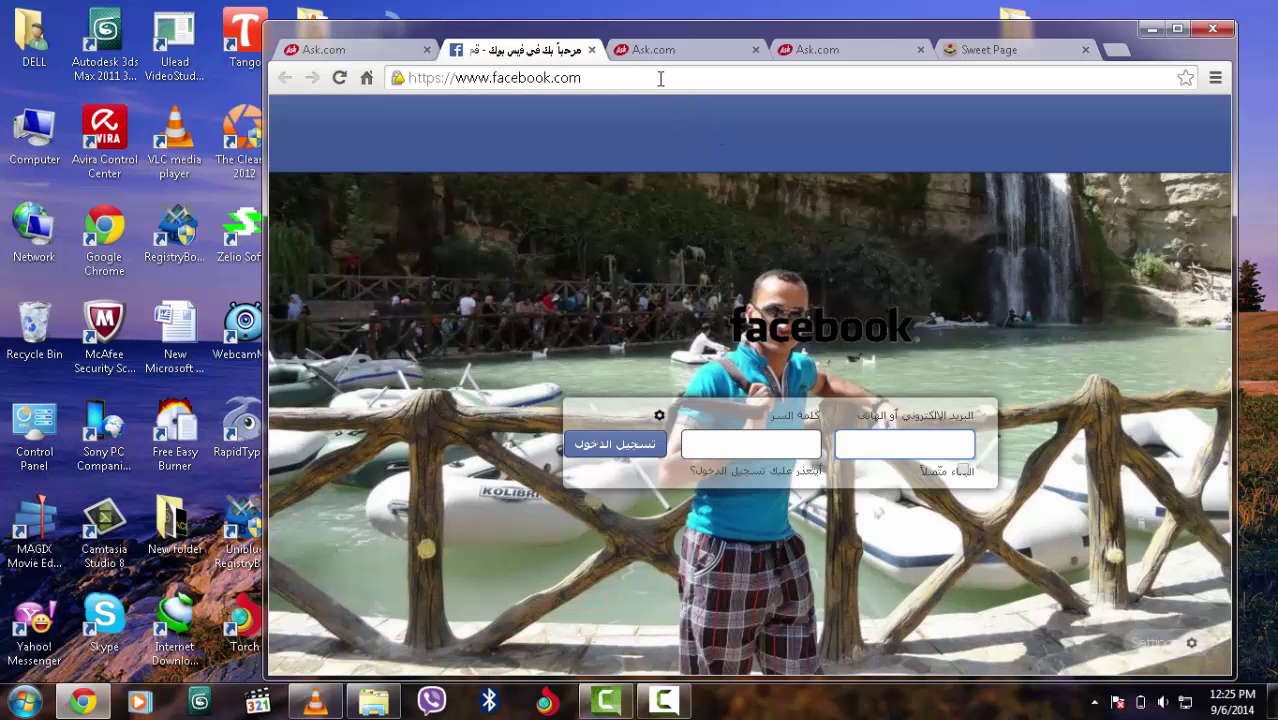
{"action": "left_click", "coordinate": [660, 79]}
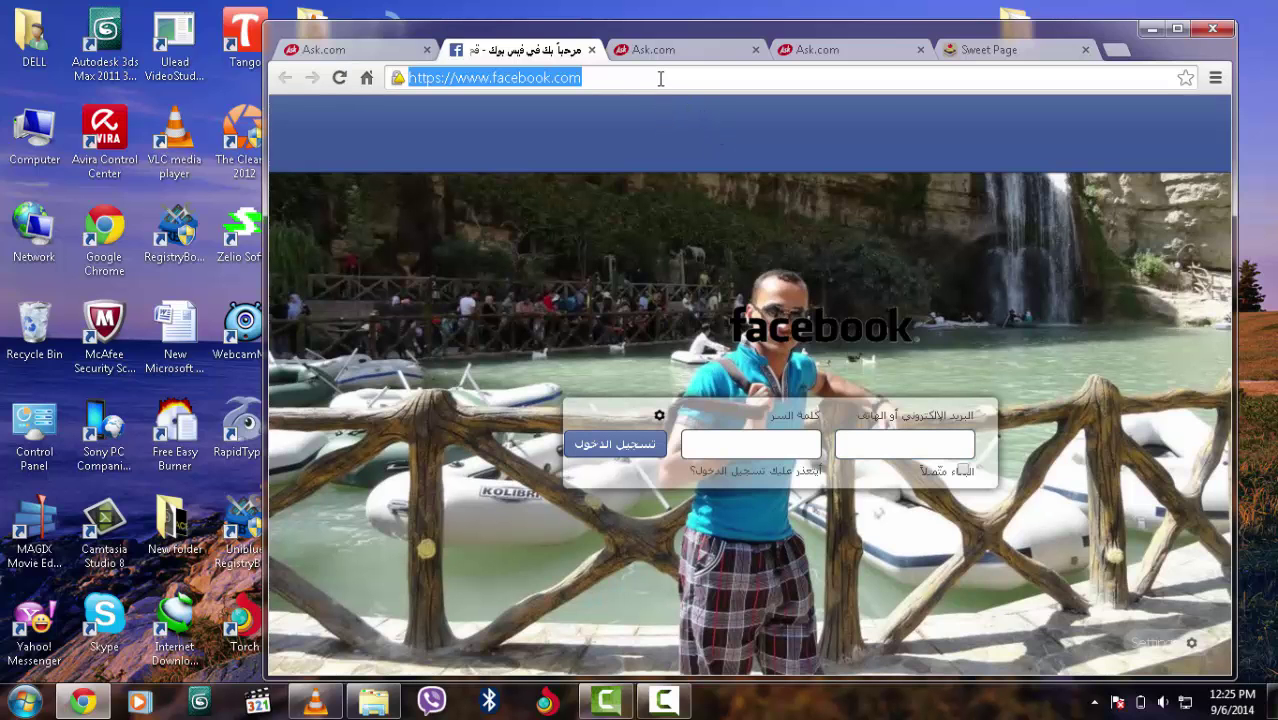
{"action": "left_click", "coordinate": [660, 79]}
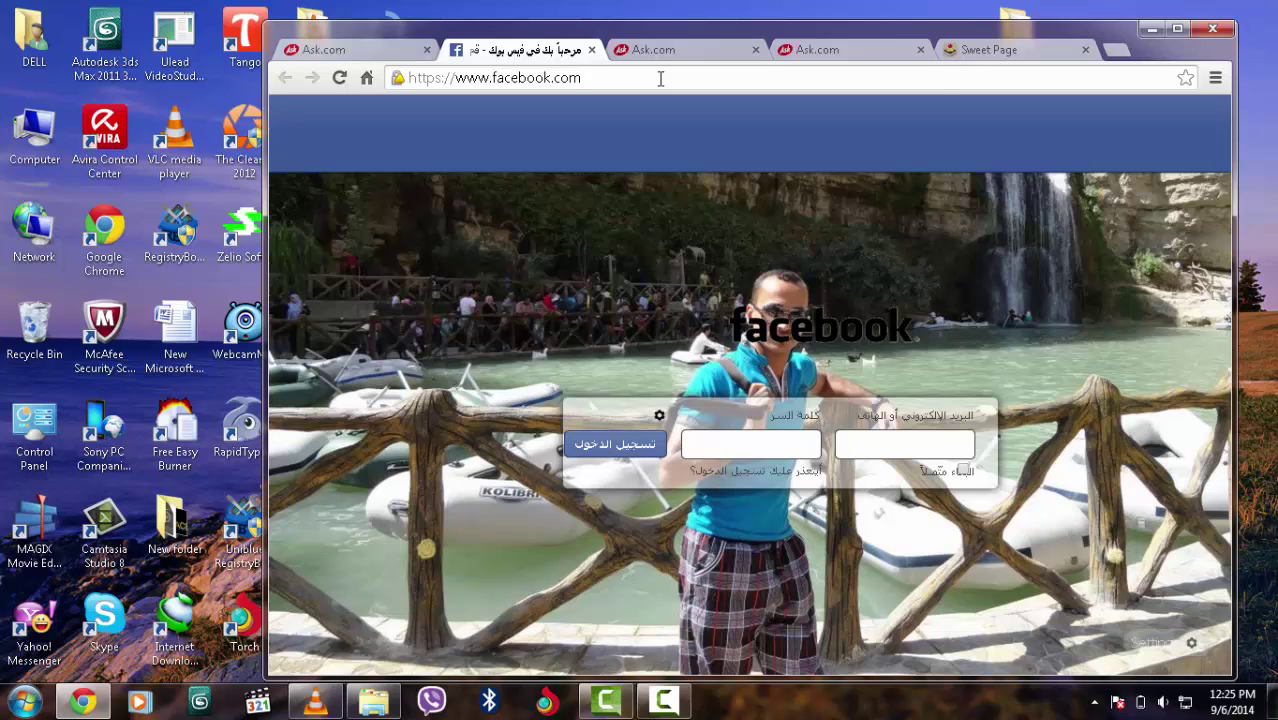
{"action": "type", "text": "/"}
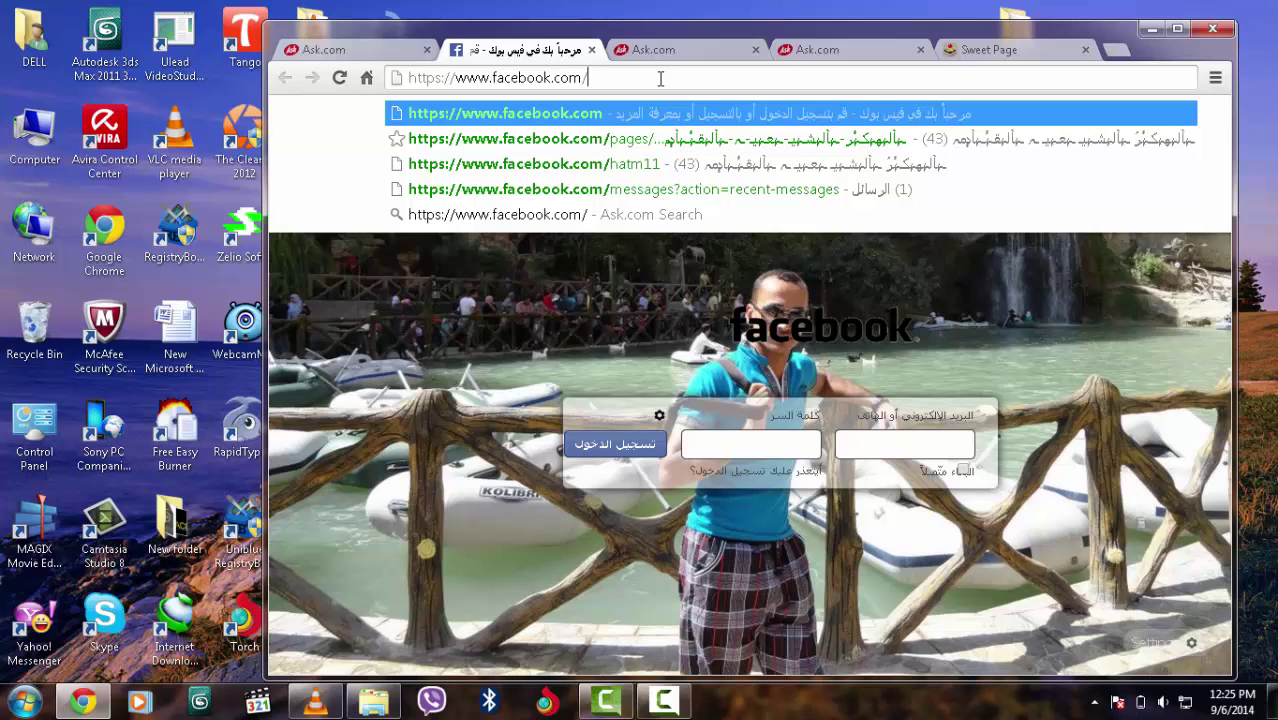
{"action": "type", "text": "ha"}
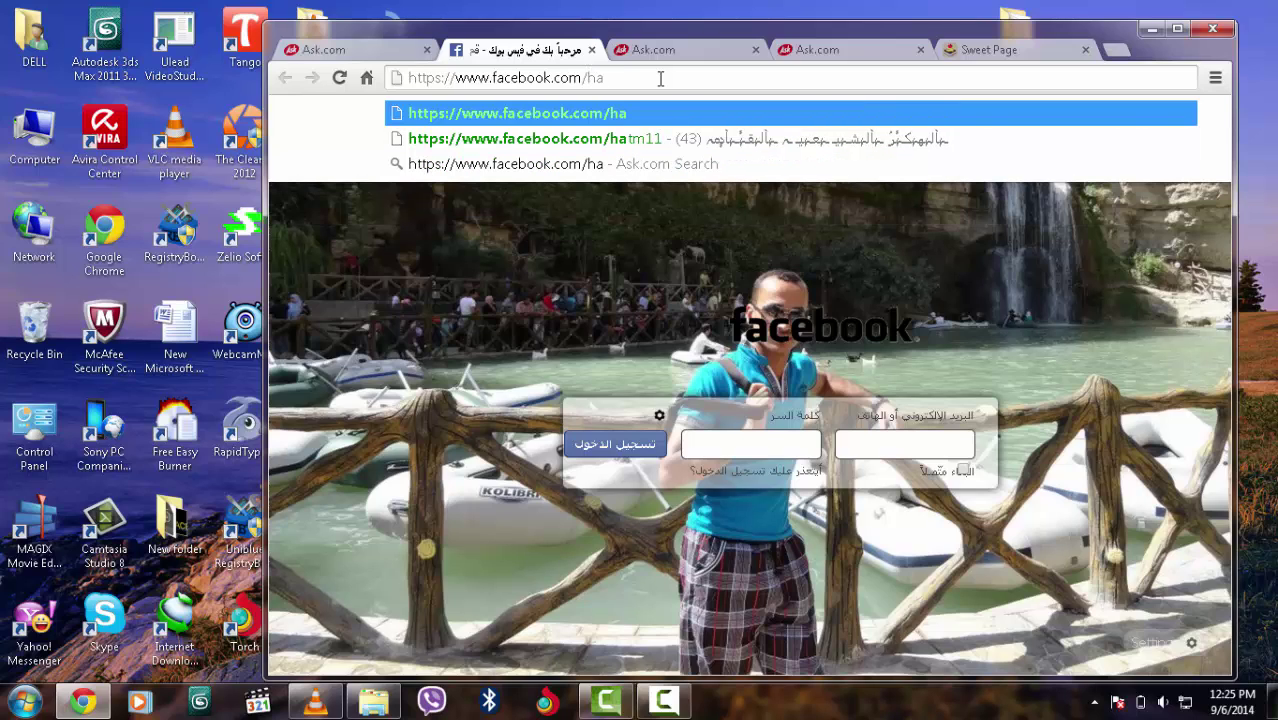
{"action": "type", "text": "t"}
{"action": "type", "text": "m11"}
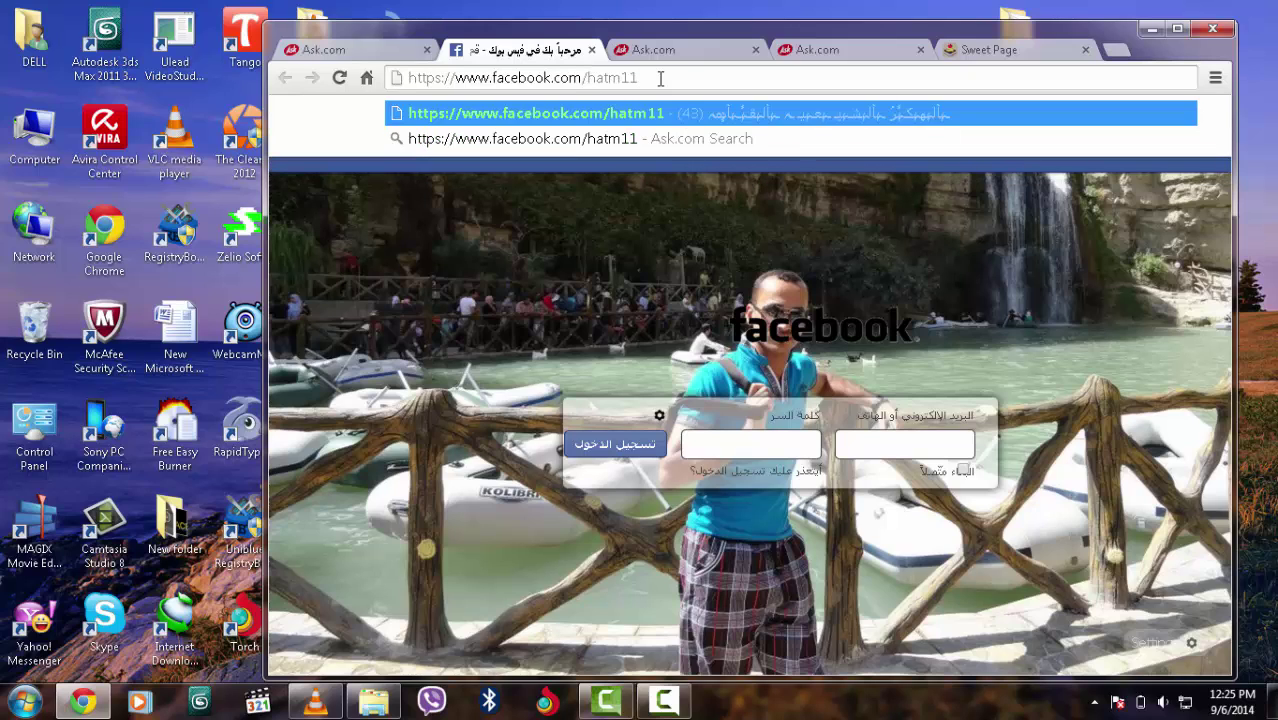
{"action": "key", "text": "Return"}
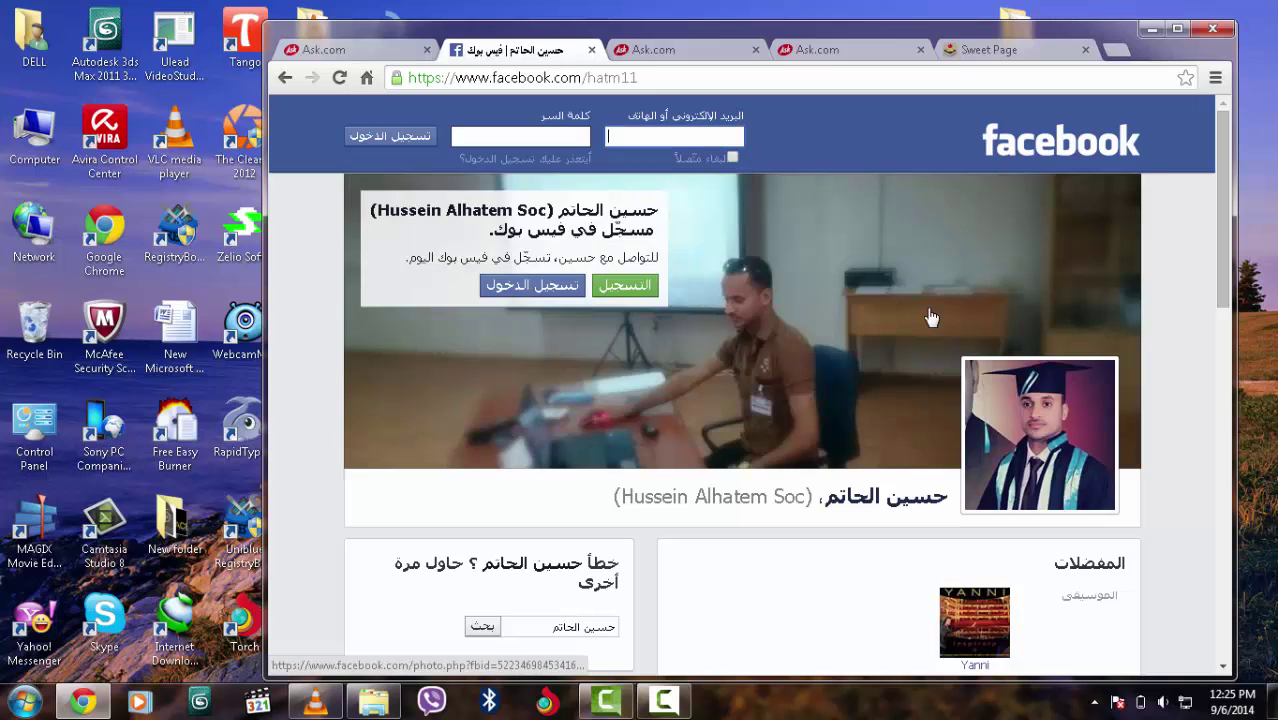
{"action": "left_click_drag", "start_coordinate": [1230, 204], "coordinate": [1214, 90]}
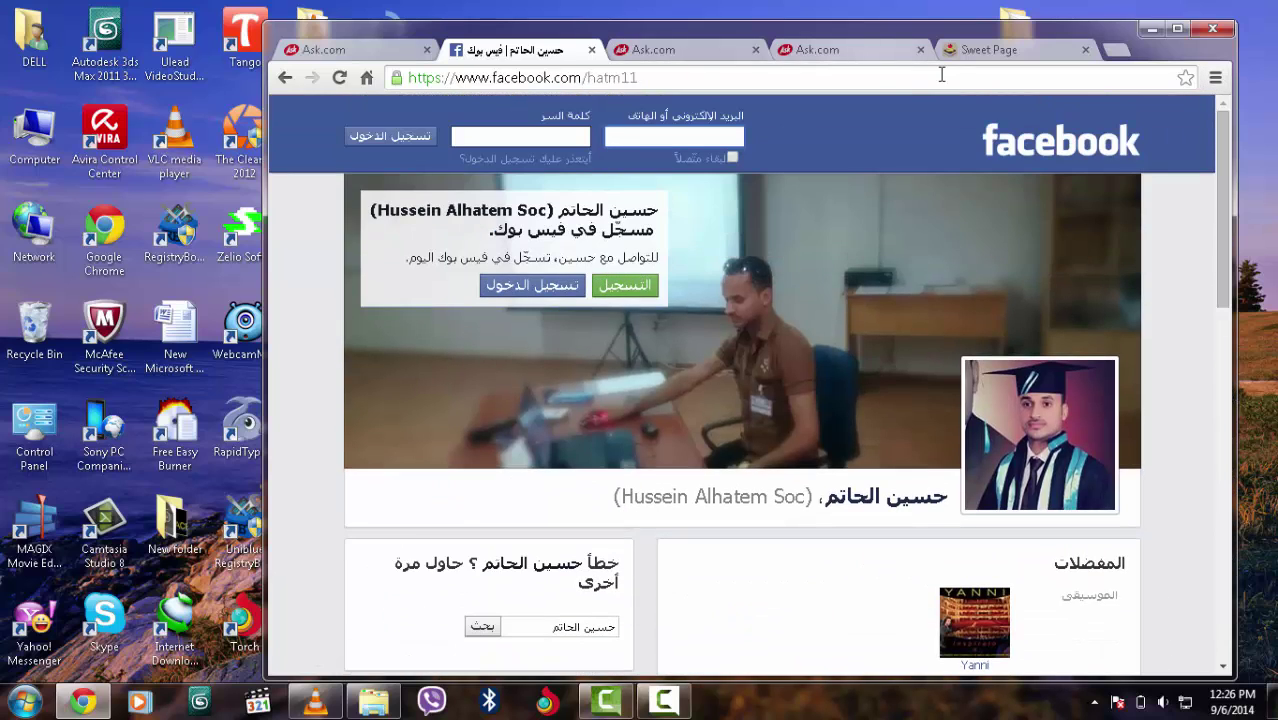
Open YouTube in a new tab and scroll down the channel's video feed
{"action": "left_click", "coordinate": [1114, 50]}
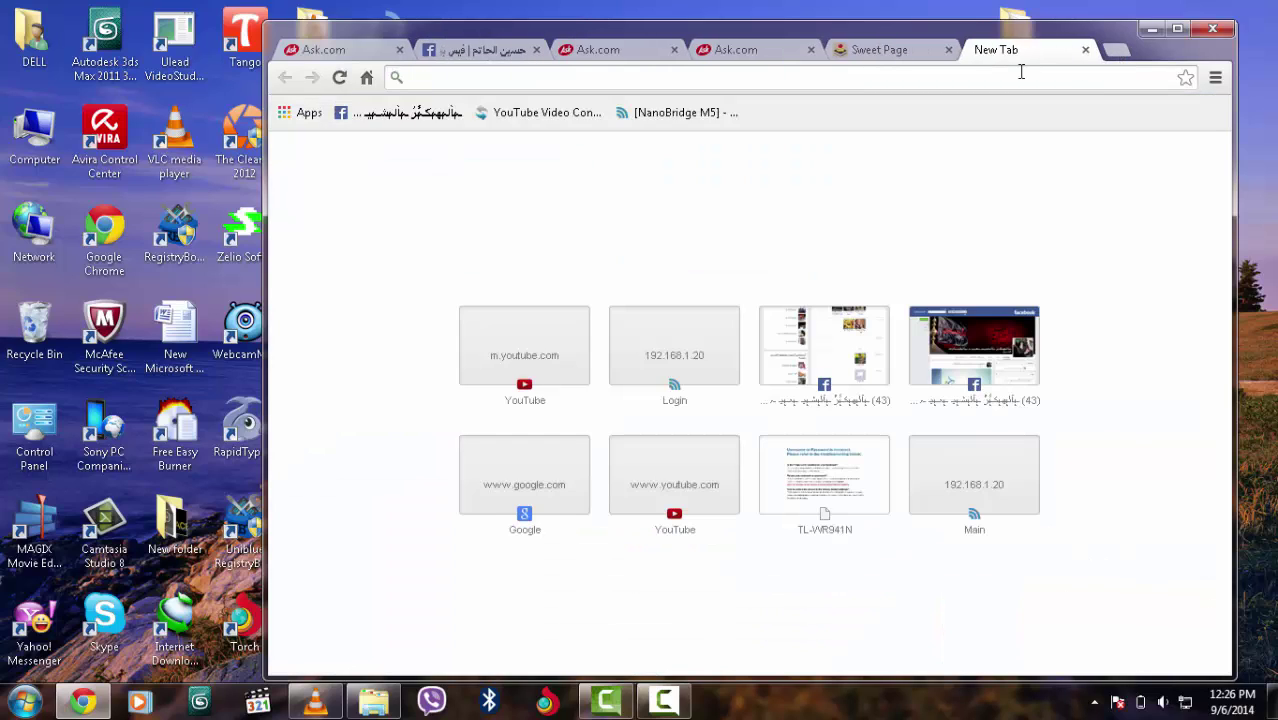
{"action": "left_click", "coordinate": [556, 359]}
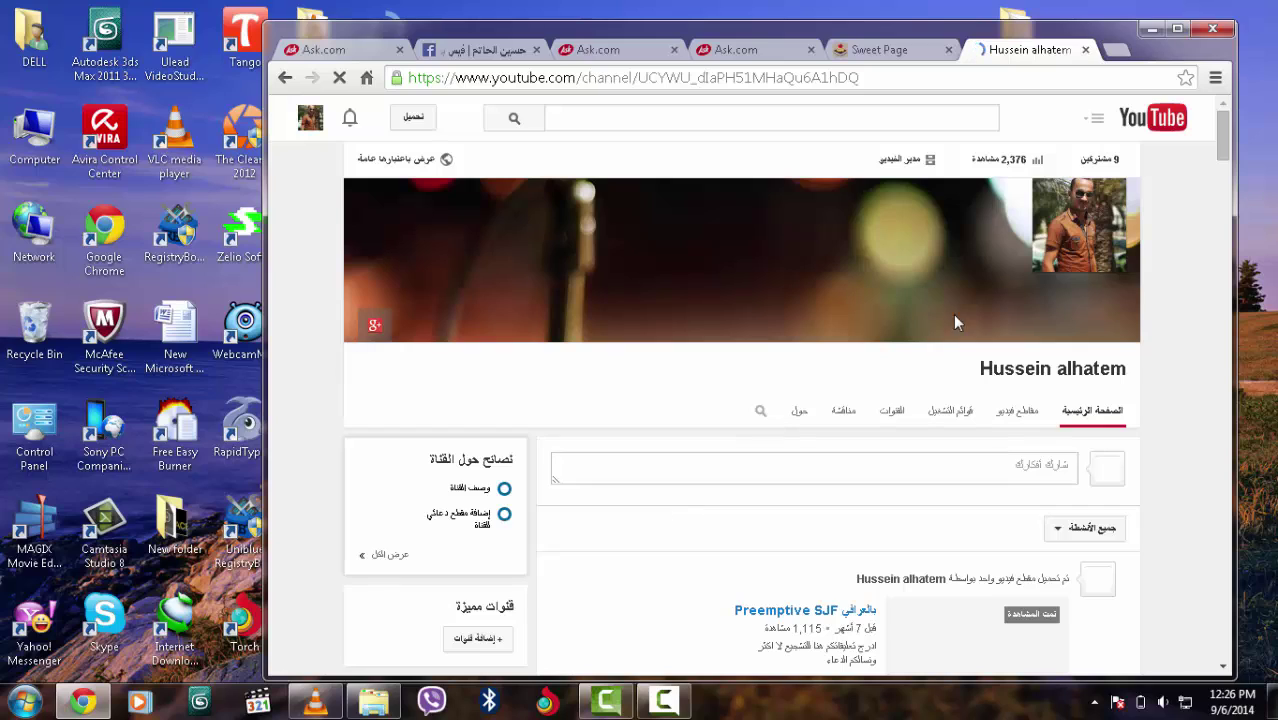
{"action": "left_click", "coordinate": [1222, 236]}
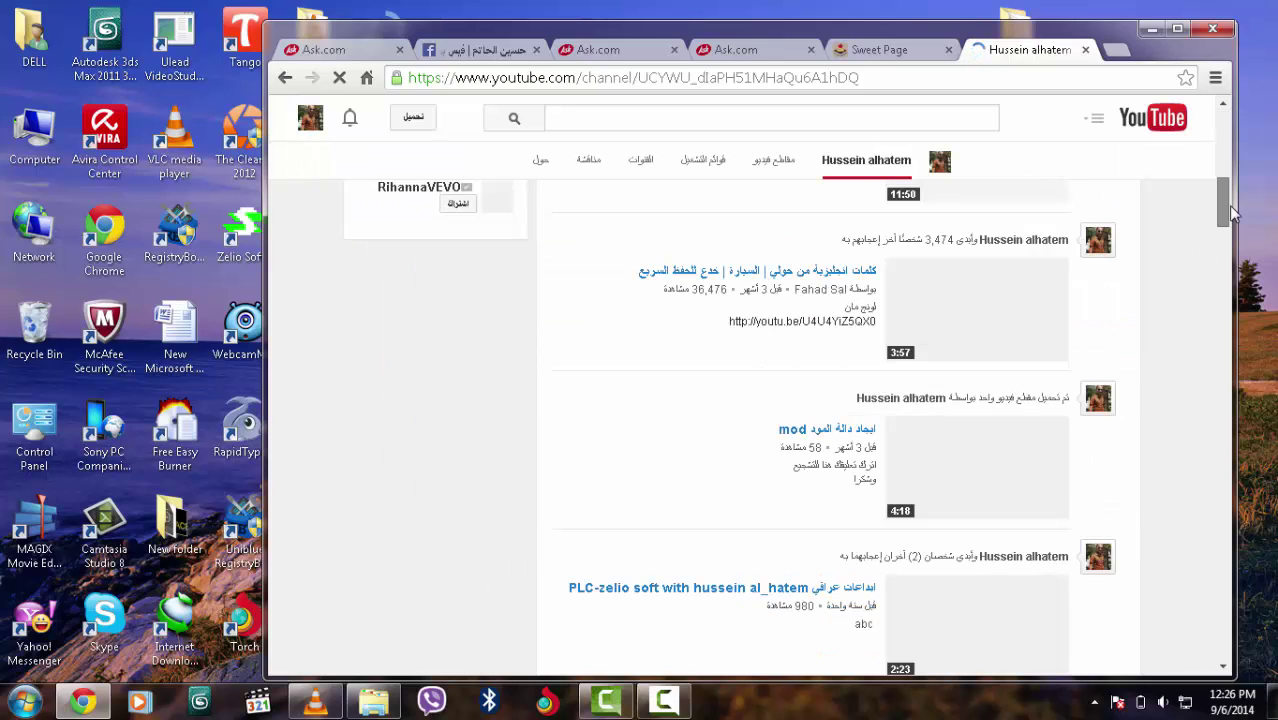